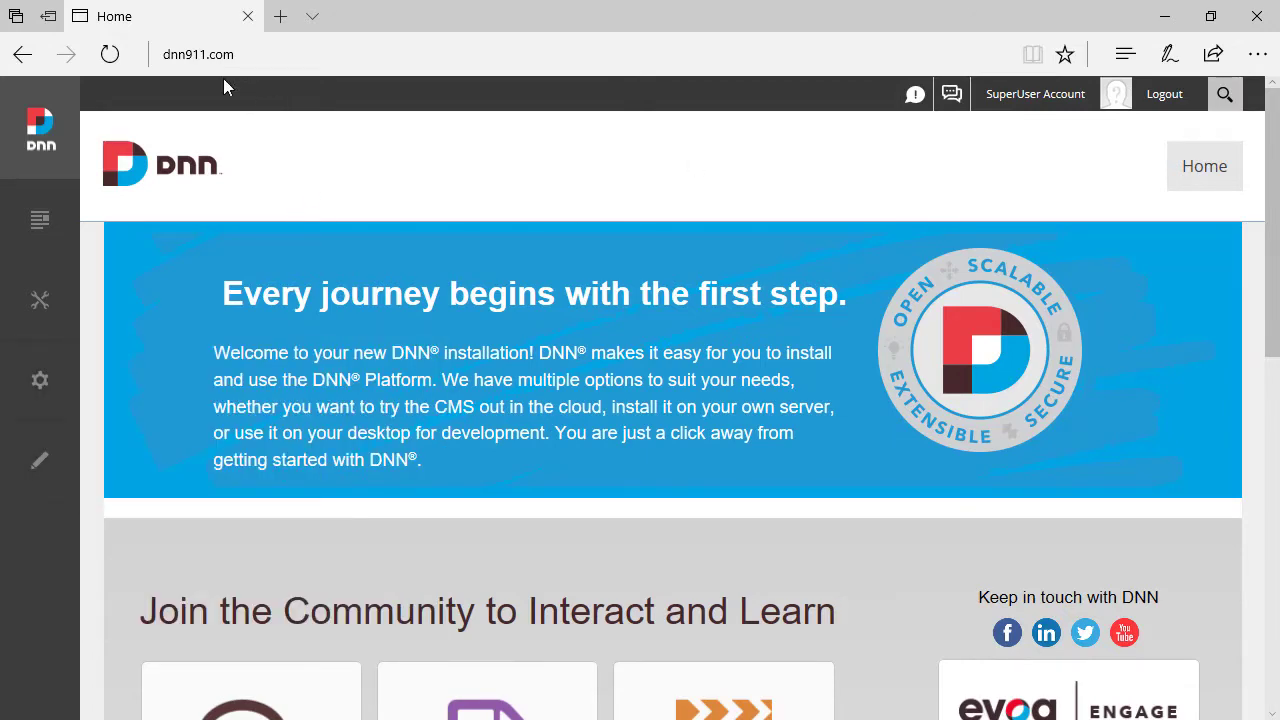
Load DotNetNuke.log4net.config from the config file list into the Configuration Manager editor
{"action": "mouse_move", "coordinate": [55, 390]}
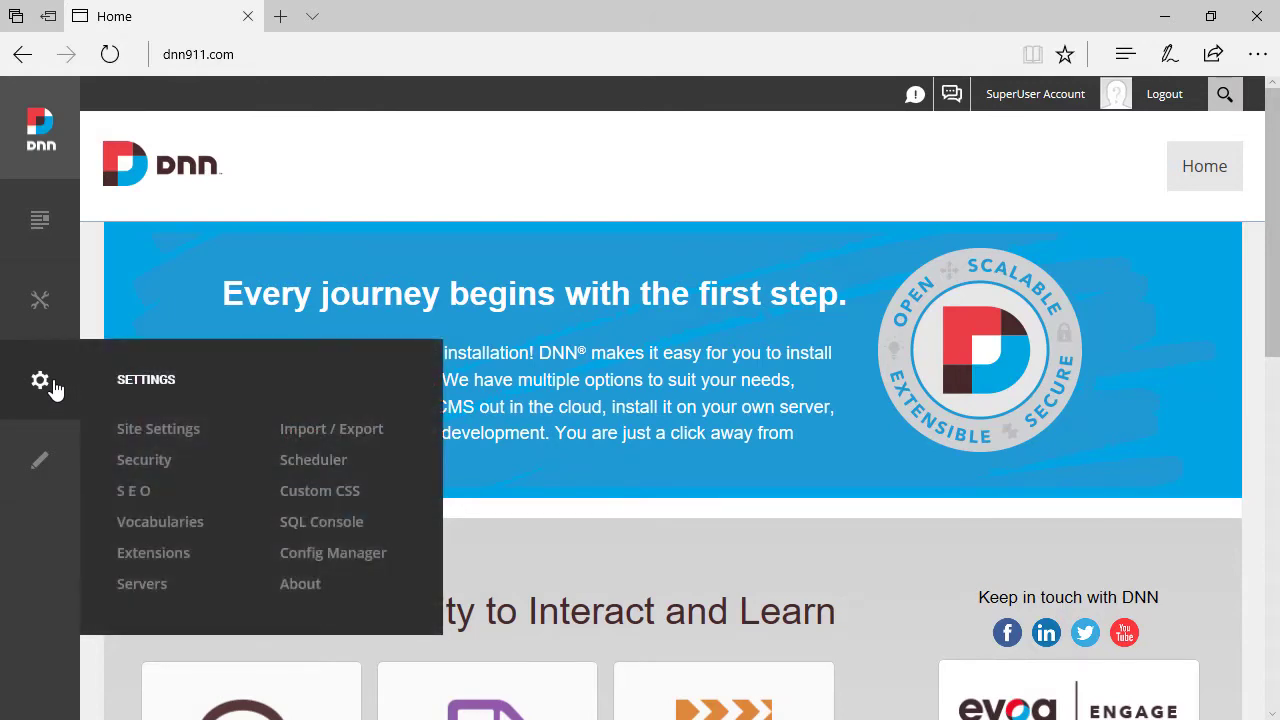
{"action": "left_click", "coordinate": [318, 560]}
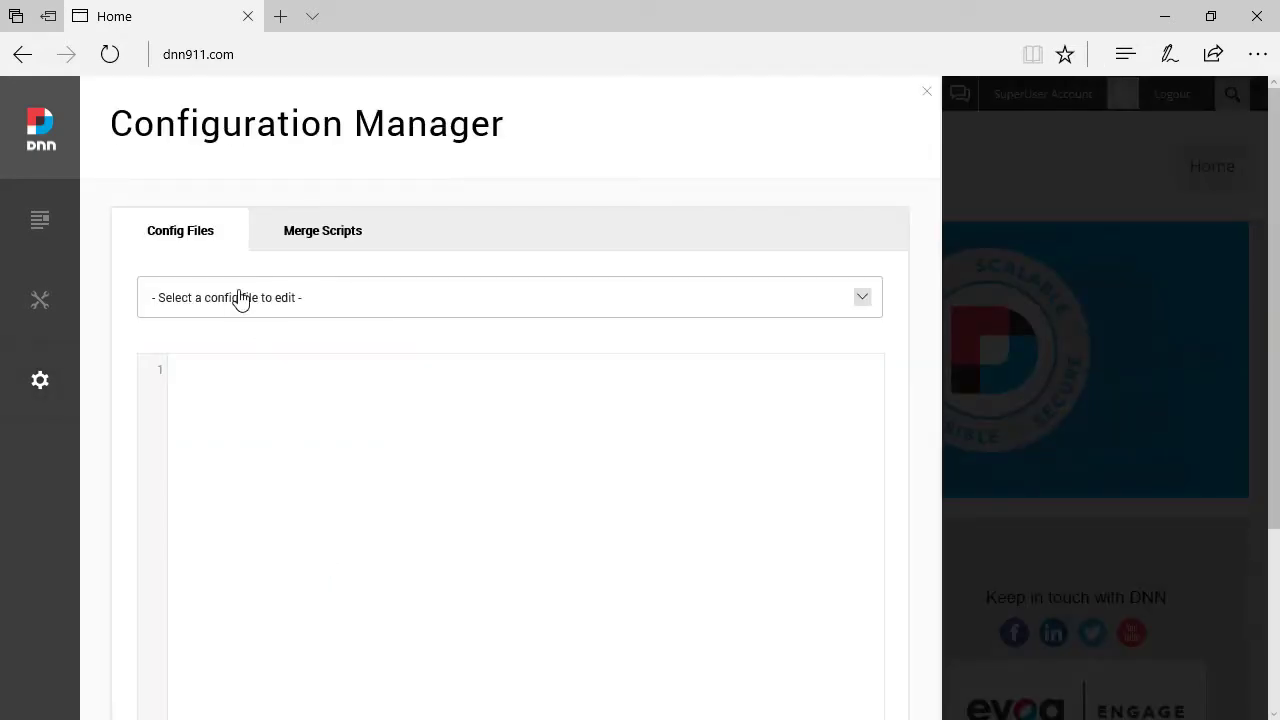
{"action": "left_click", "coordinate": [240, 300]}
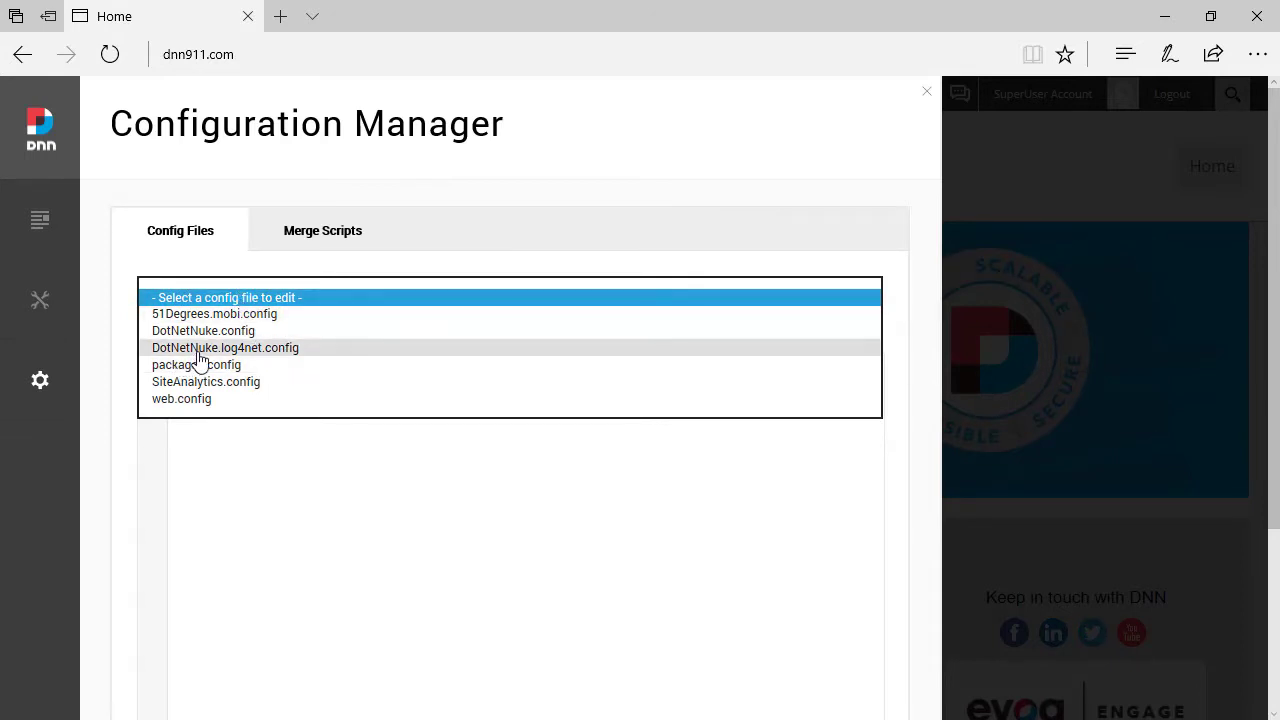
{"action": "left_click", "coordinate": [288, 352]}
{"action": "left_click", "coordinate": [325, 463]}
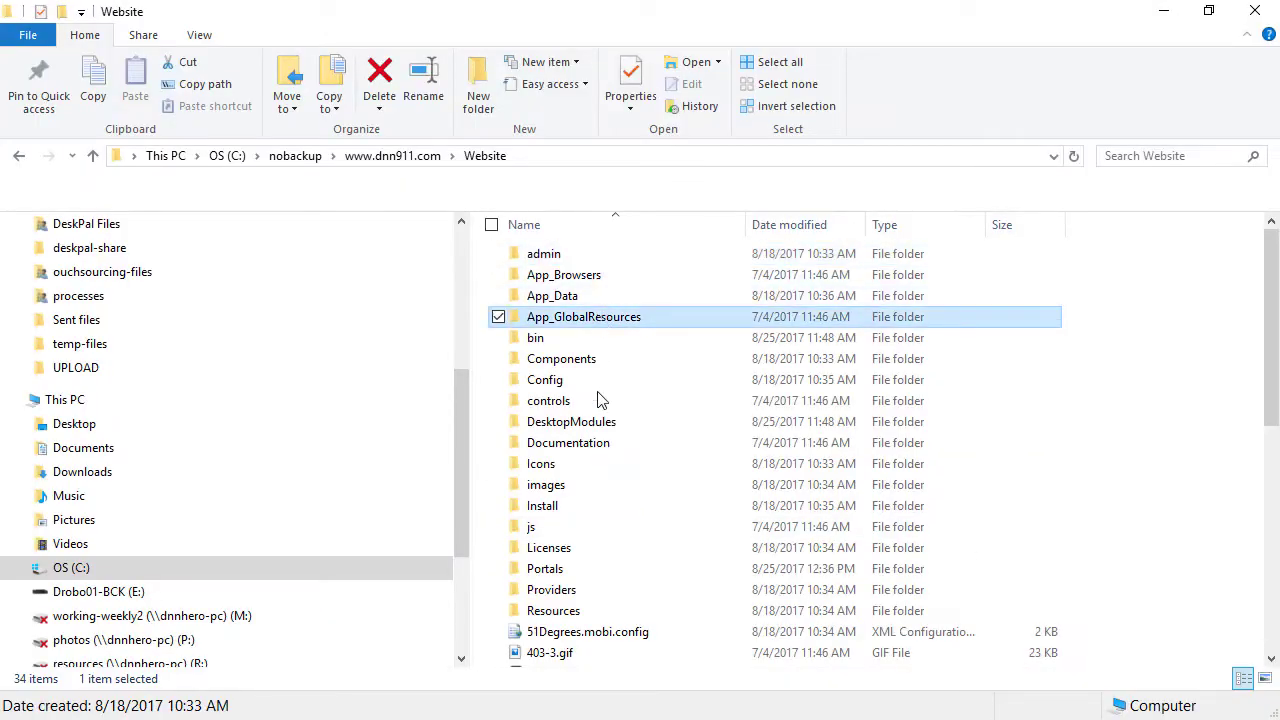
Locate and select DotNetNuke.log4net.config in the Website folder, then minimize File Explorer
{"action": "scroll", "coordinate": [628, 500], "scroll_direction": "down", "scroll_amount": 3}
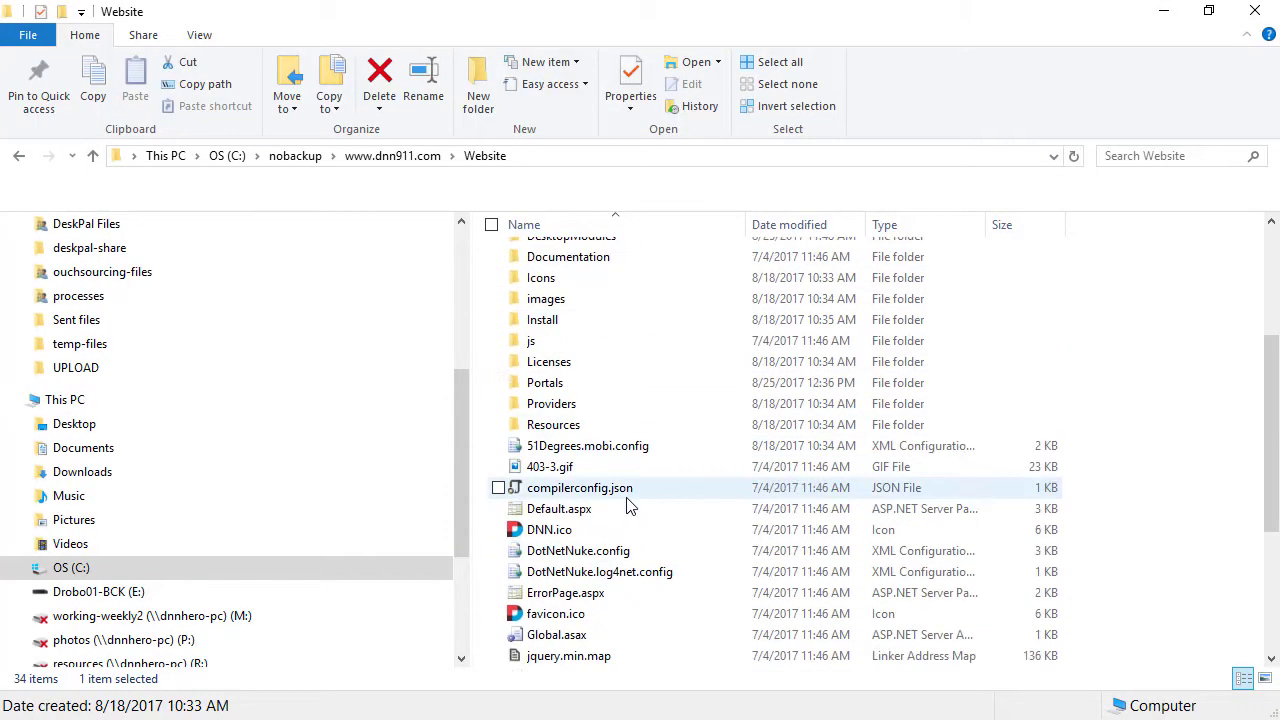
{"action": "scroll", "coordinate": [628, 507], "scroll_direction": "down", "scroll_amount": 2}
{"action": "left_click", "coordinate": [606, 474]}
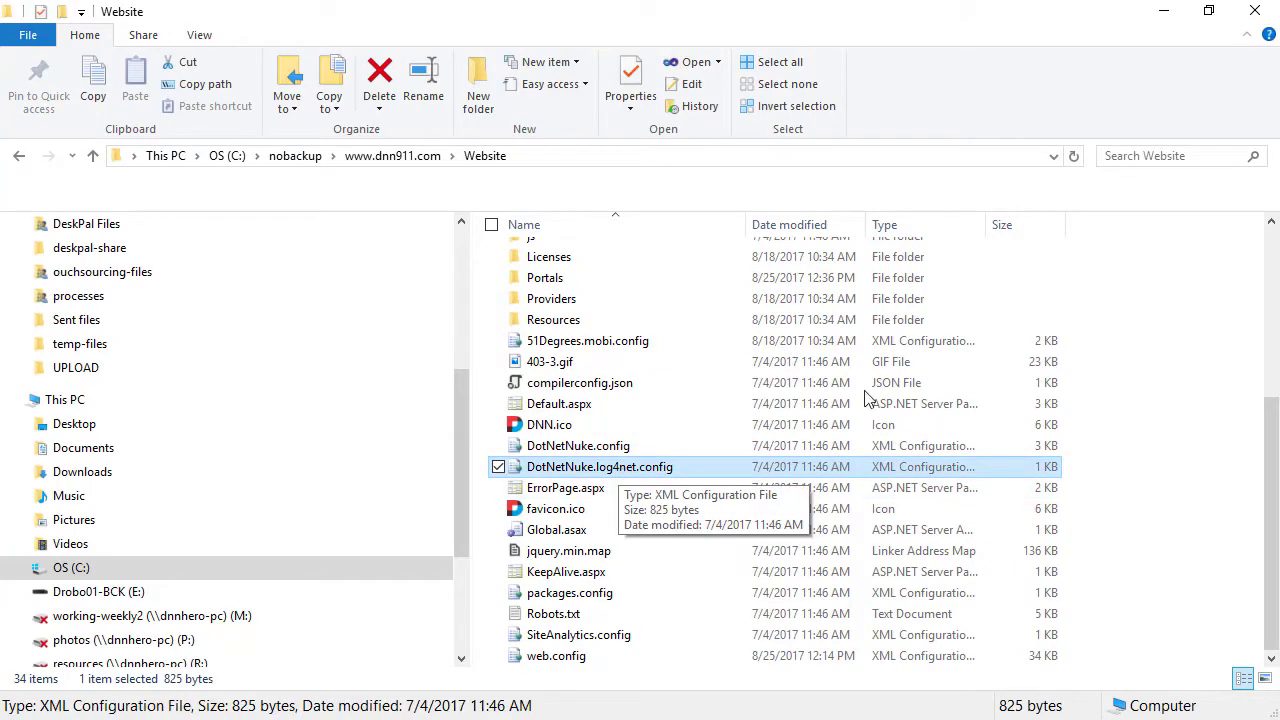
{"action": "left_click", "coordinate": [1164, 11]}
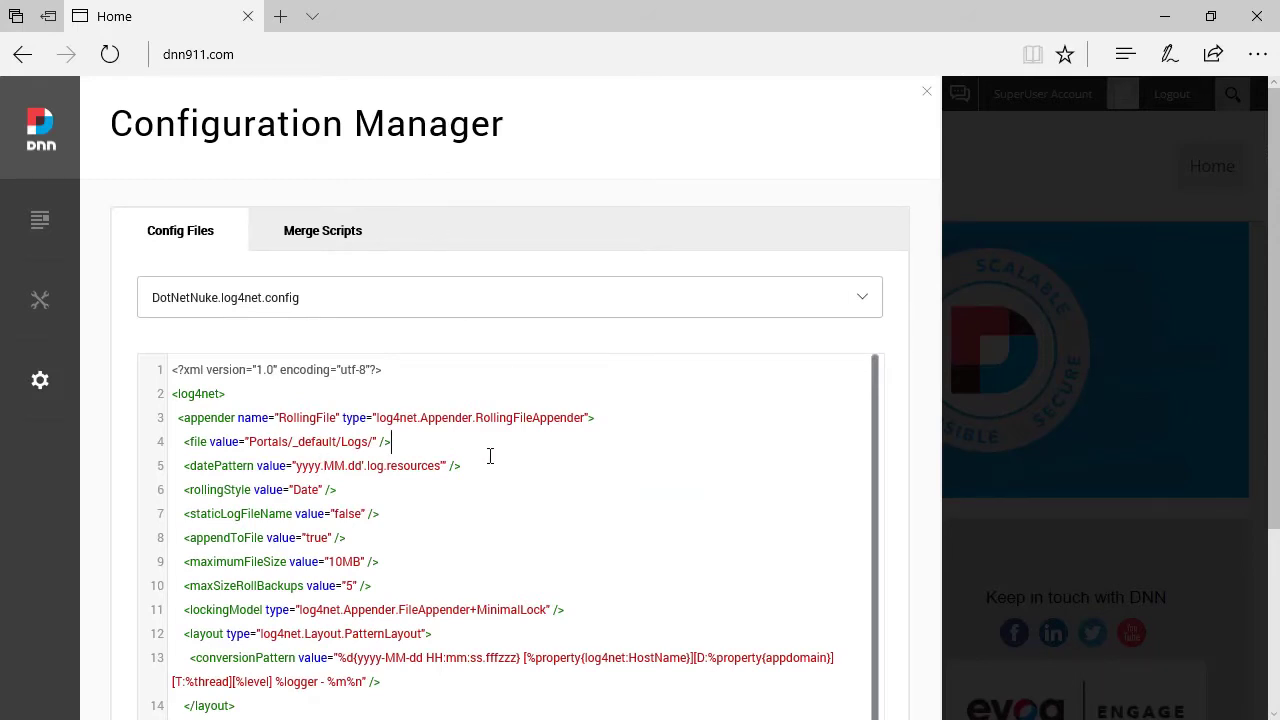
{"action": "scroll", "coordinate": [494, 465], "scroll_direction": "down", "scroll_amount": 1}
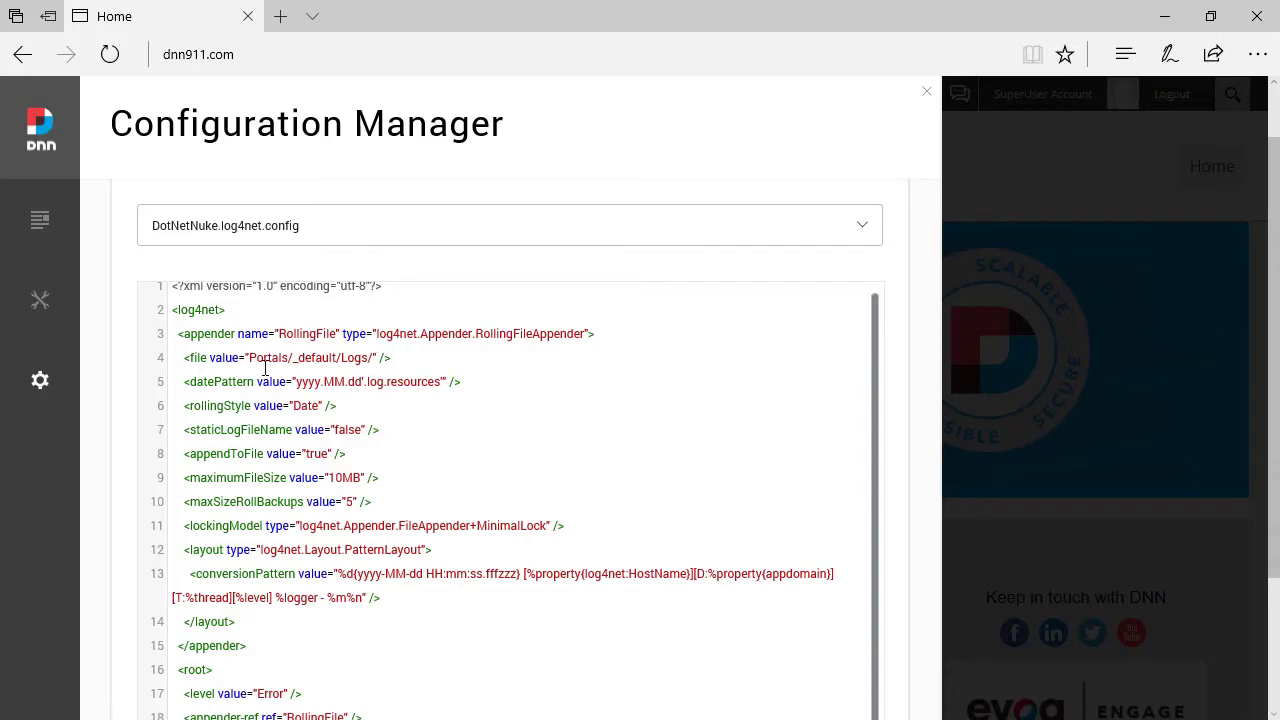
{"action": "left_click_drag", "start_coordinate": [259, 362], "coordinate": [367, 368]}
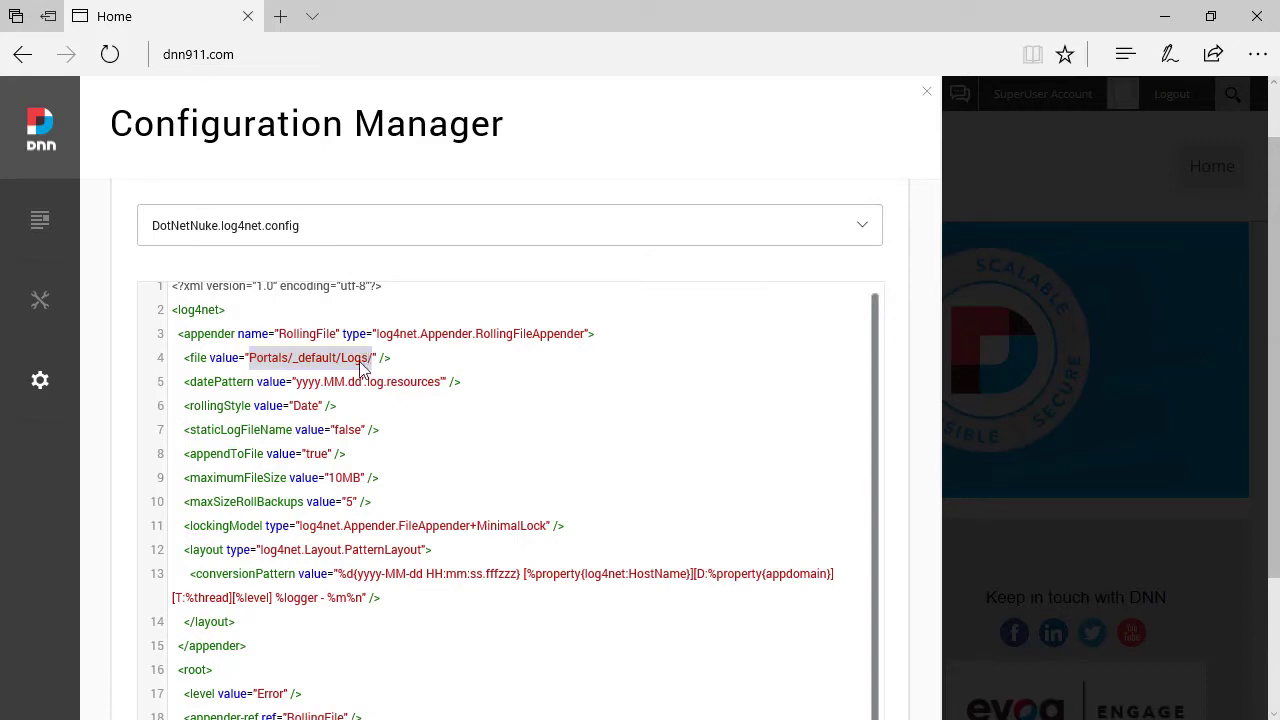
{"action": "left_click", "coordinate": [360, 362]}
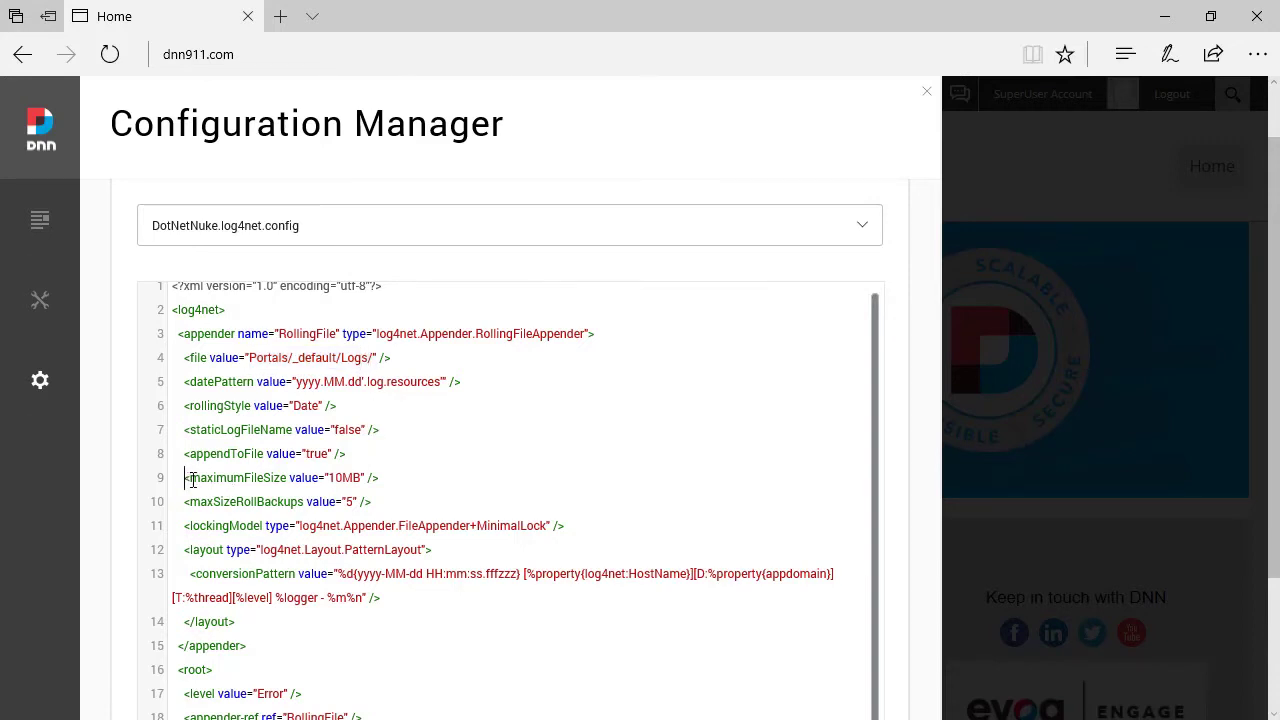
{"action": "left_click_drag", "start_coordinate": [192, 480], "coordinate": [387, 485]}
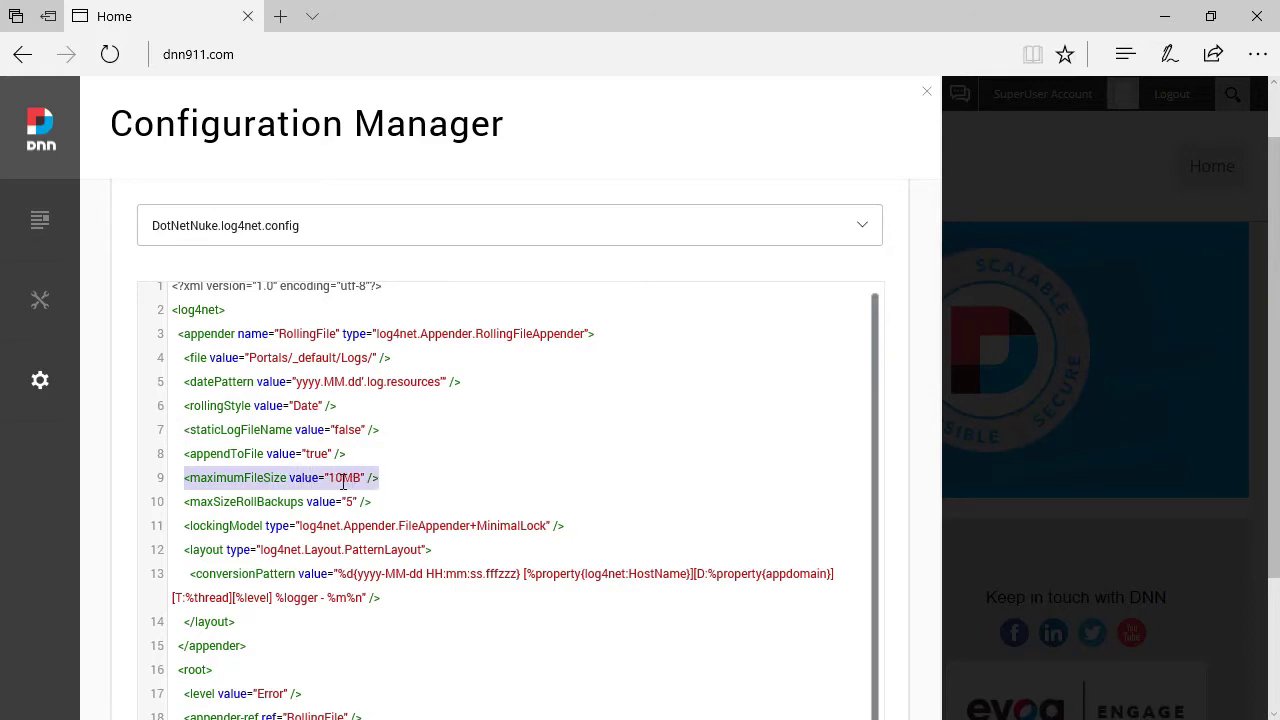
{"action": "left_click", "coordinate": [344, 480]}
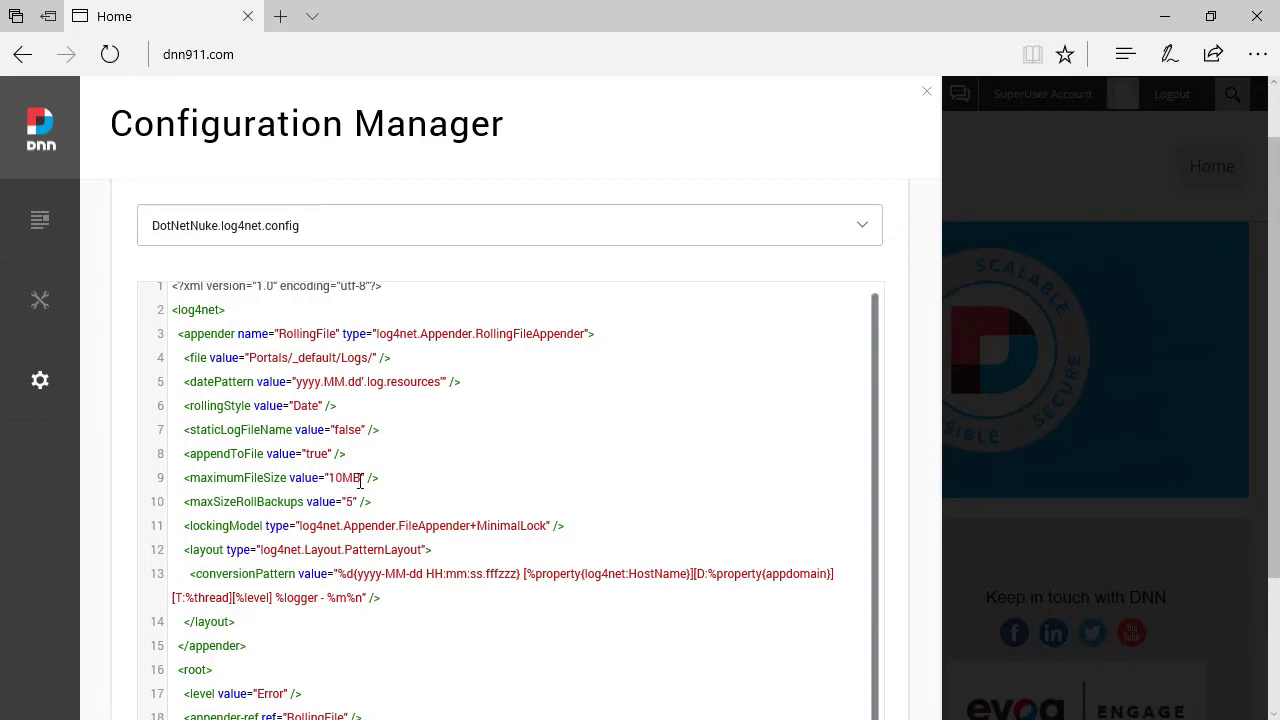
{"action": "left_click_drag", "start_coordinate": [362, 479], "coordinate": [333, 479]}
Replace 'Error' with 'All' in the <level value="Error" /> line of the log4net config
{"action": "scroll", "coordinate": [488, 442], "scroll_direction": "down", "scroll_amount": 2}
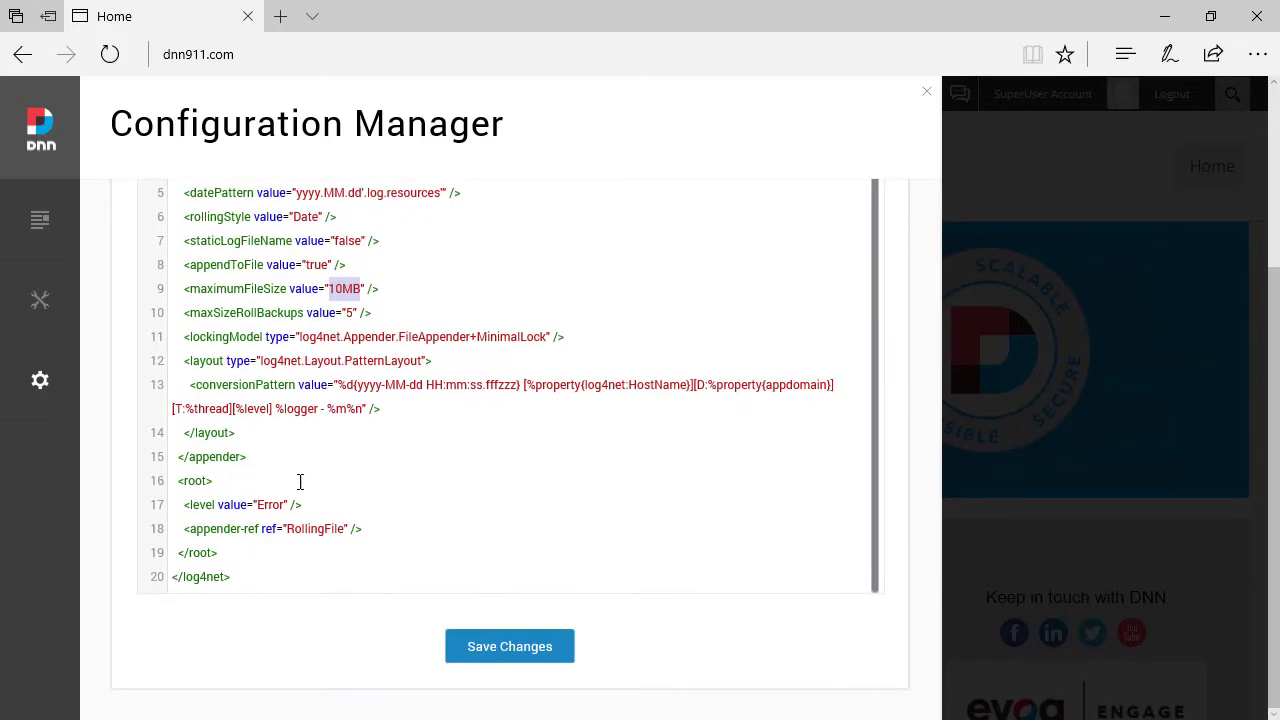
{"action": "left_click_drag", "start_coordinate": [182, 505], "coordinate": [309, 505]}
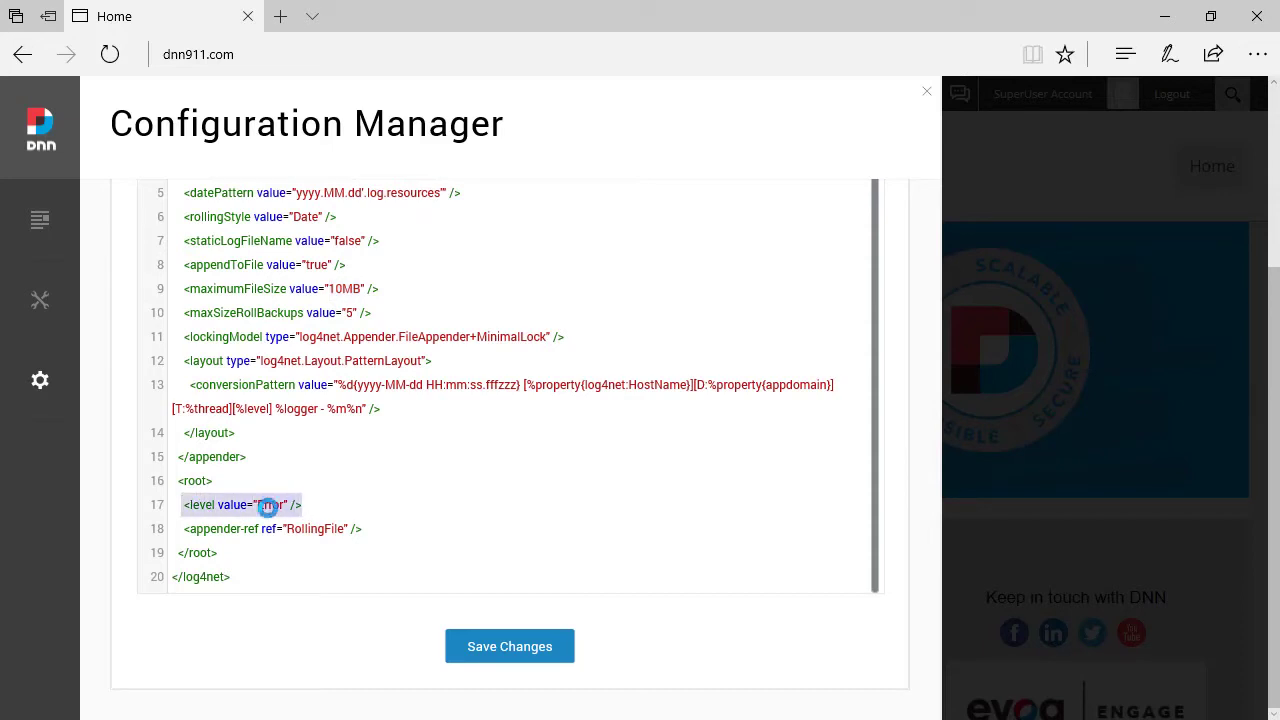
{"action": "double_click", "coordinate": [268, 505]}
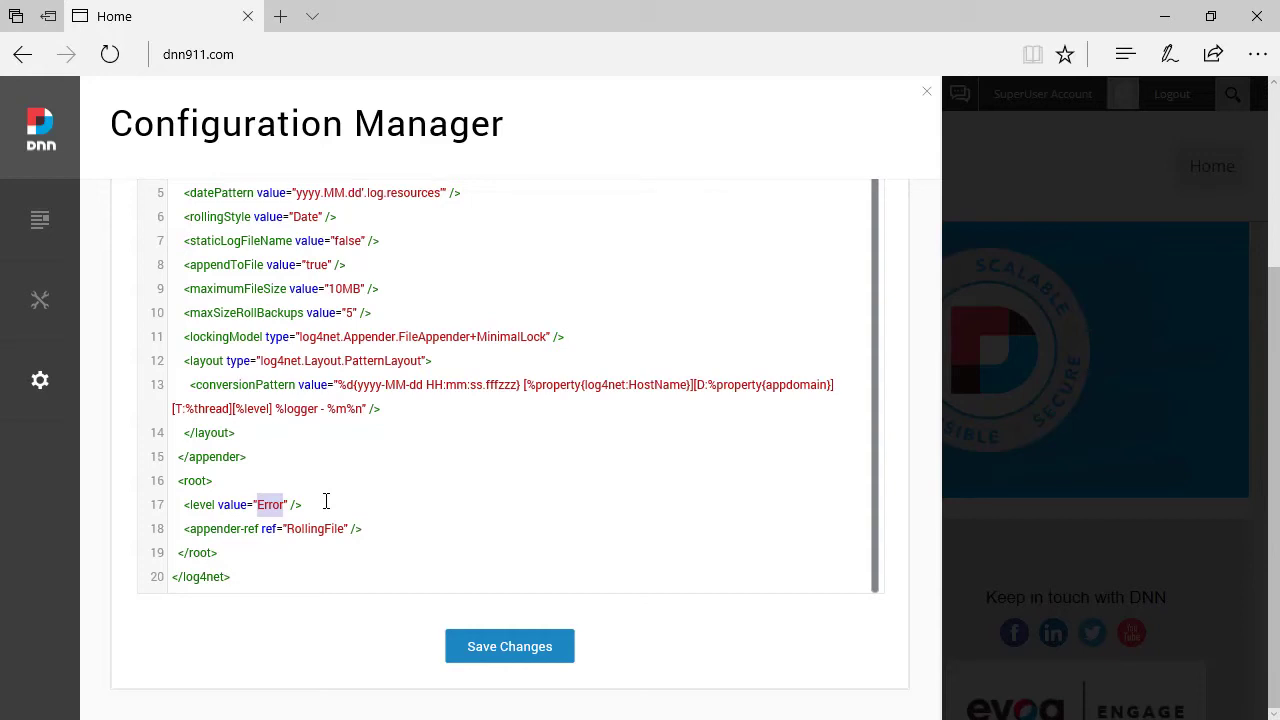
{"action": "left_click", "coordinate": [296, 504]}
{"action": "double_click", "coordinate": [270, 505]}
{"action": "type", "text": "All"}
Browse the remote Logs folder files such as 2017.04.15.log.resources, paging down through the list
{"action": "left_click", "coordinate": [306, 490]}
{"action": "scroll", "coordinate": [440, 487], "scroll_direction": "up", "scroll_amount": 4}
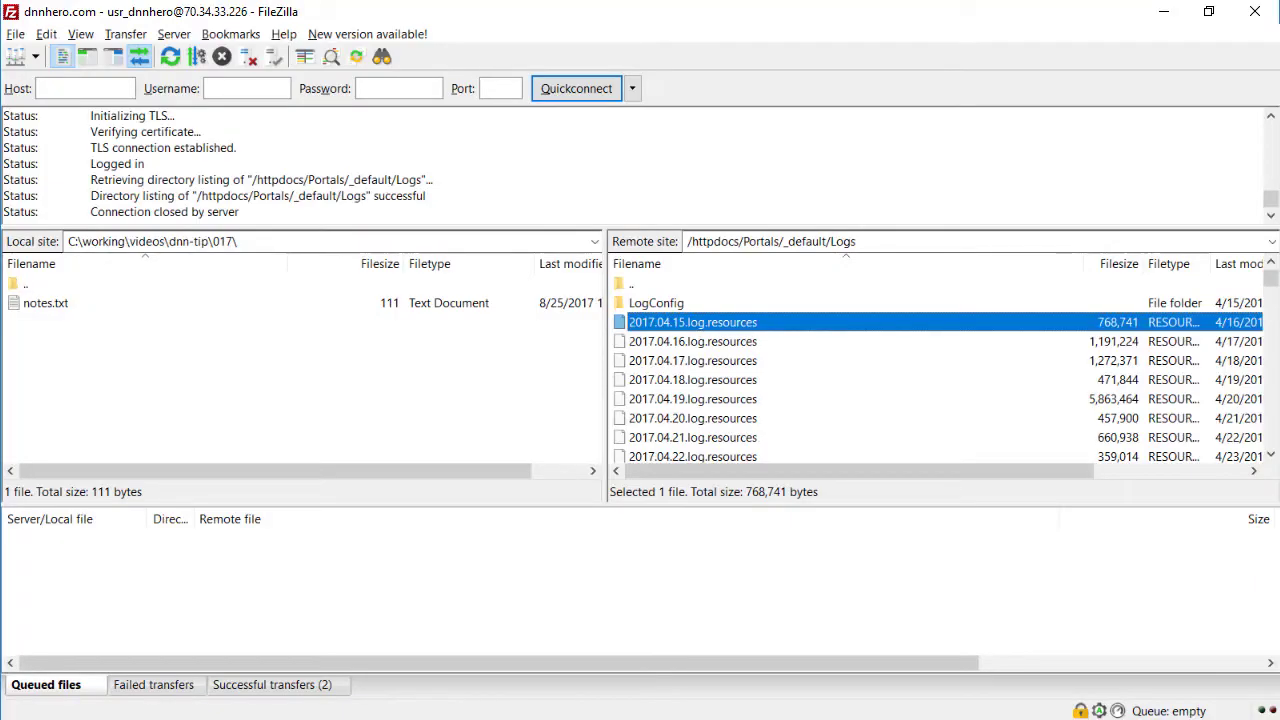
{"action": "left_click", "coordinate": [686, 381]}
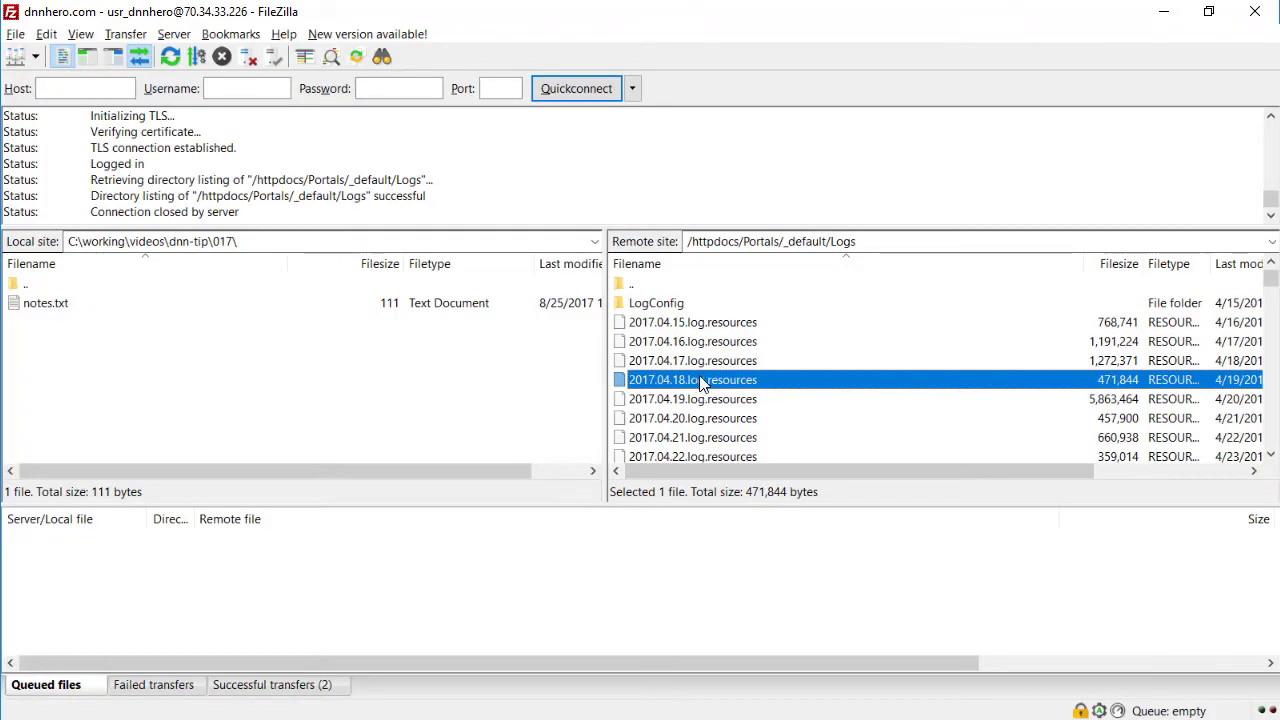
{"action": "left_click", "coordinate": [737, 322]}
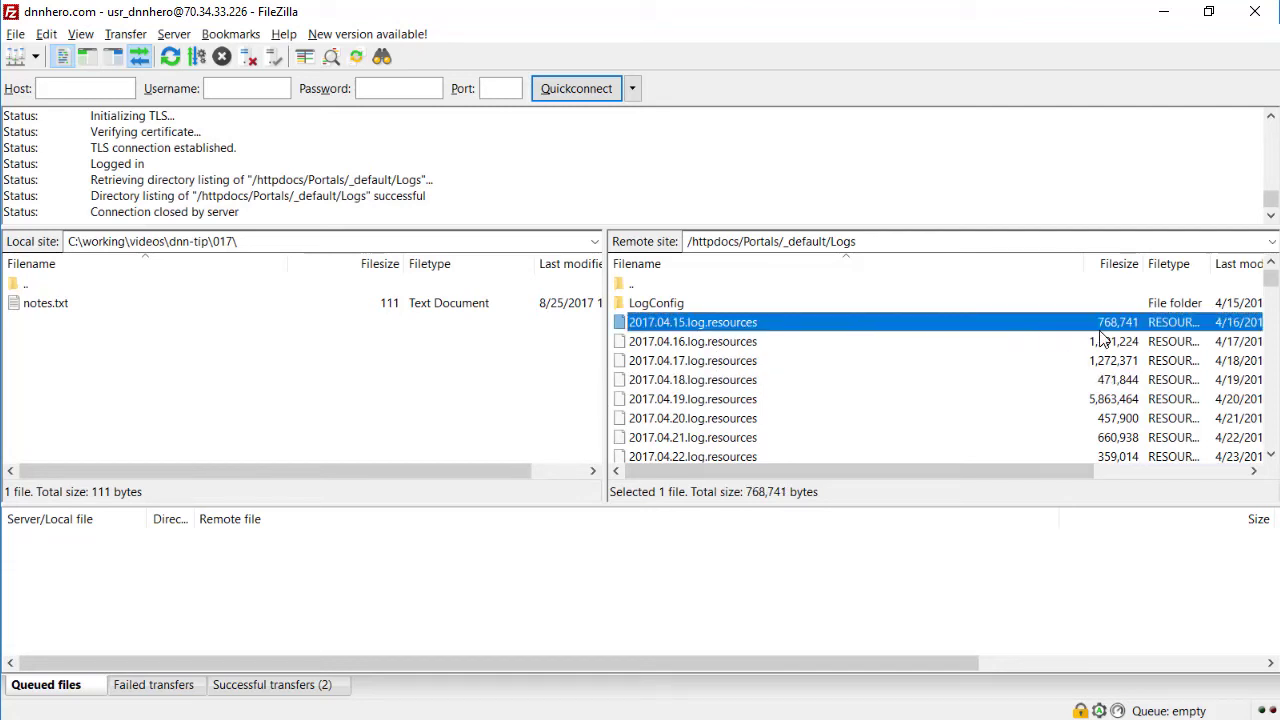
{"action": "key", "text": "Page_Down"}
{"action": "key", "text": "Page_Down"}
{"action": "key", "text": "Page_Down"}
{"action": "key", "text": "Page_Down"}
{"action": "key", "text": "Page_Down"}
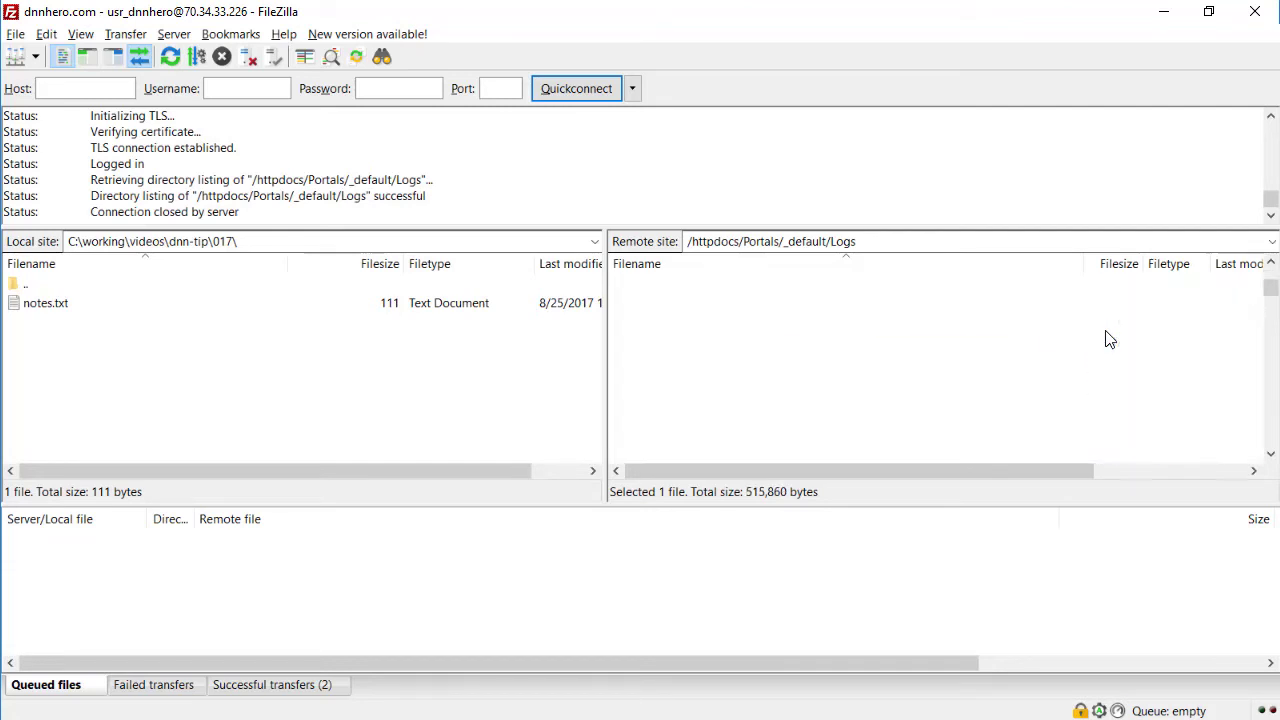
{"action": "key", "text": "Page_Down"}
{"action": "key", "text": "Page_Down"}
{"action": "key", "text": "Page_Down"}
{"action": "key", "text": "Page_Down"}
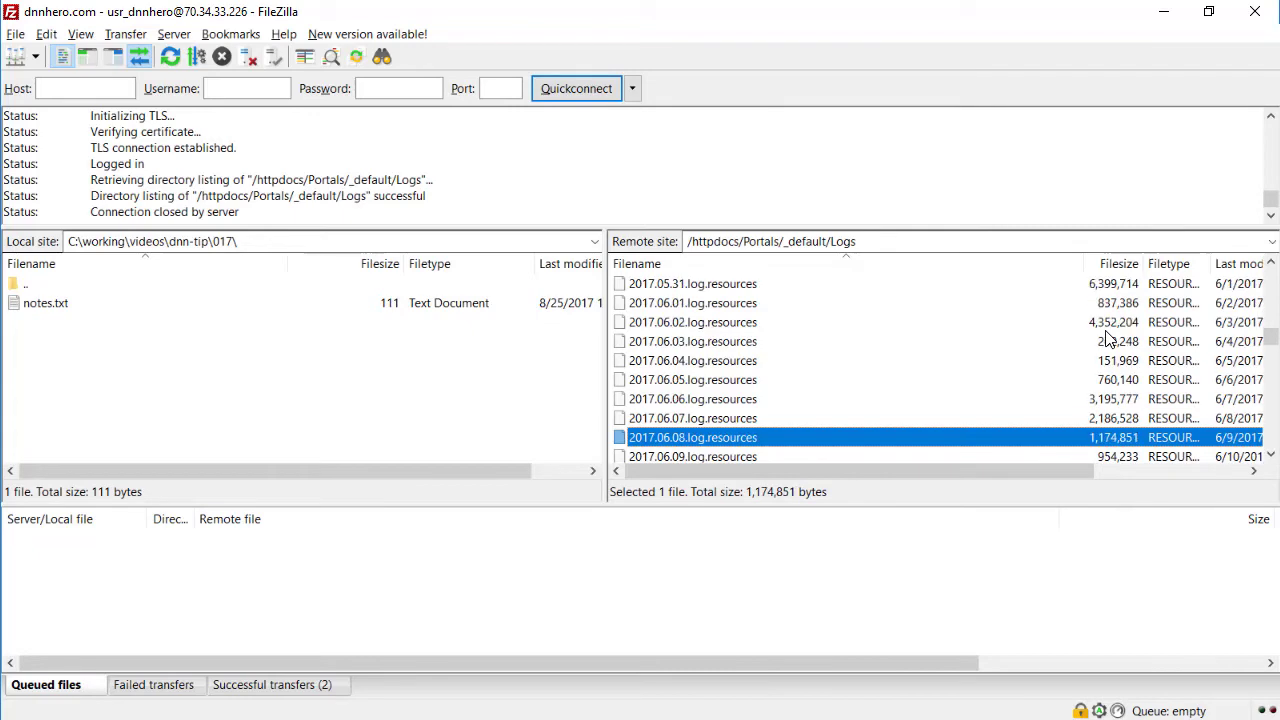
{"action": "key", "text": "Page_Down"}
{"action": "key", "text": "Page_Down"}
{"action": "key", "text": "Page_Down"}
{"action": "key", "text": "Page_Down"}
{"action": "key", "text": "Page_Down"}
{"action": "key", "text": "Page_Down"}
{"action": "key", "text": "Page_Down"}
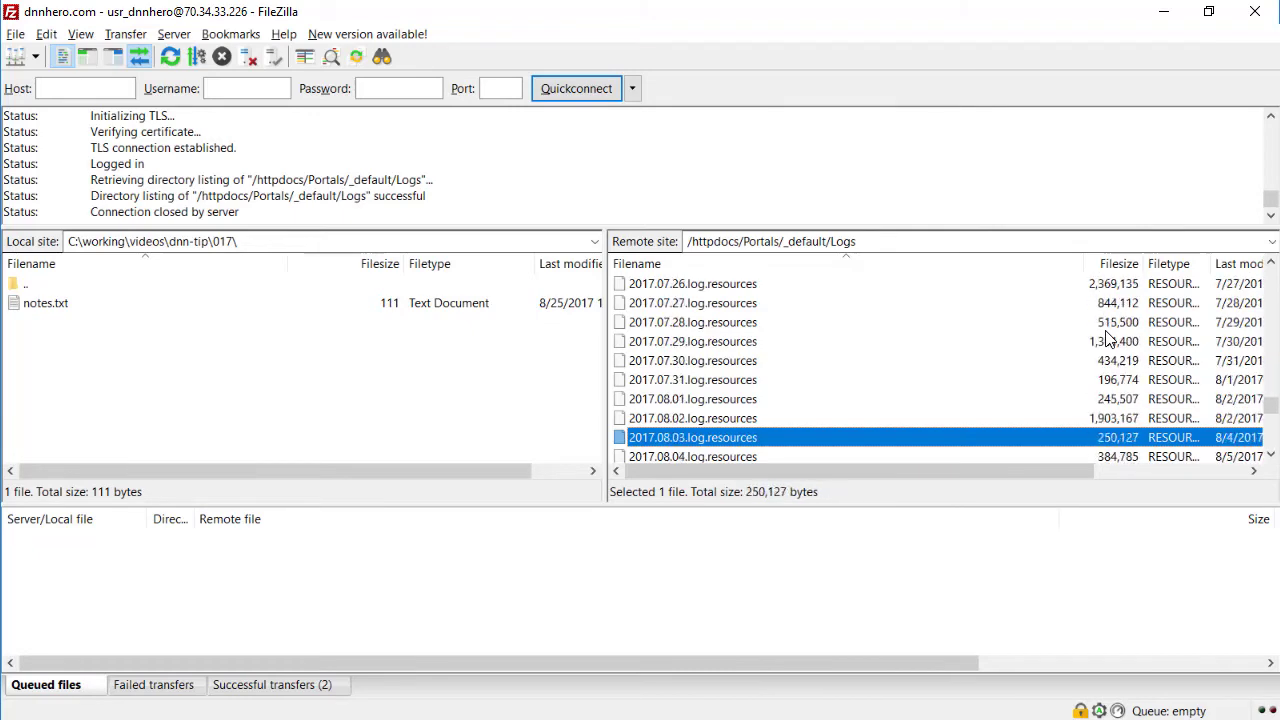
Sort the remote Logs listing by Filesize and check the largest files at the end
{"action": "left_click", "coordinate": [1118, 264]}
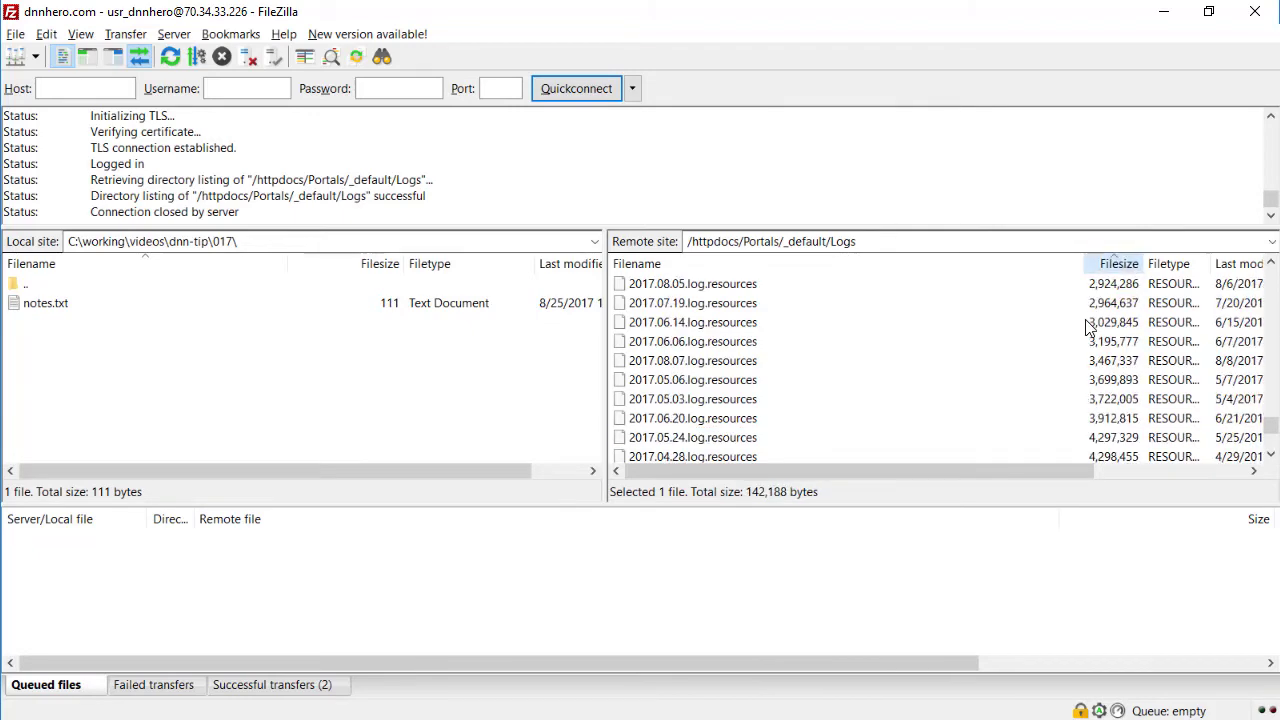
{"action": "key", "text": "End"}
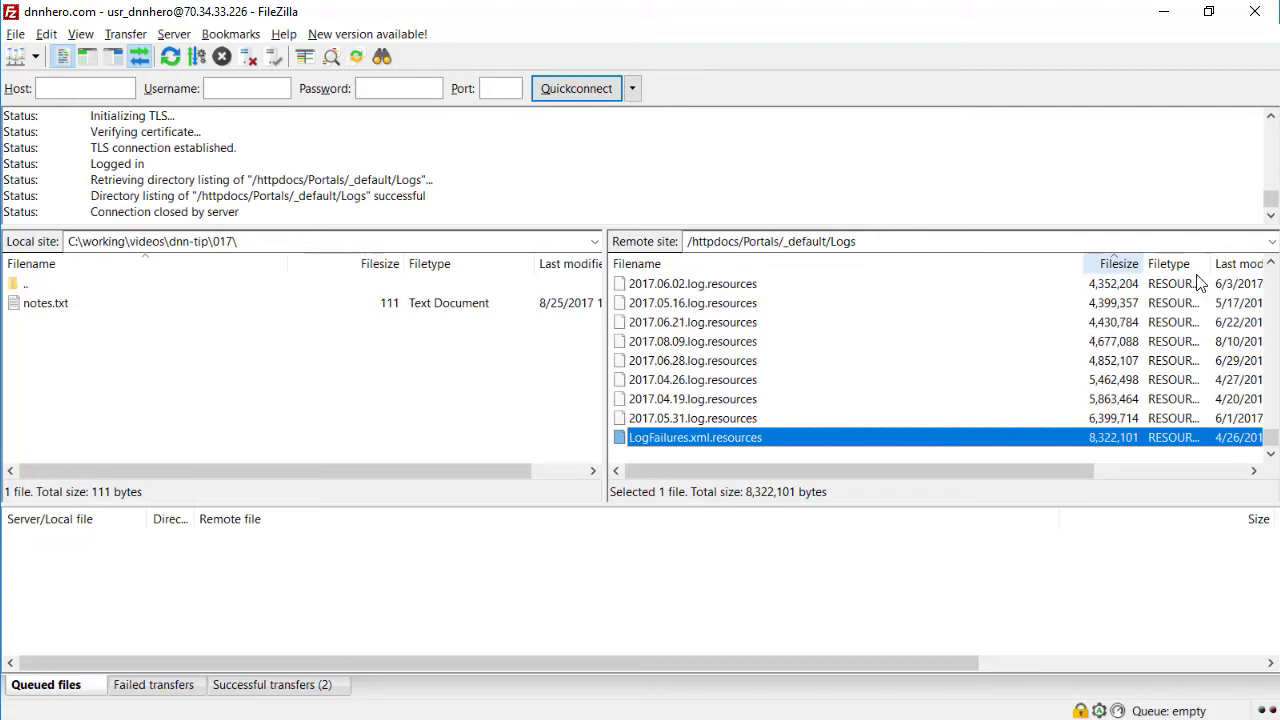
{"action": "left_click", "coordinate": [1090, 422]}
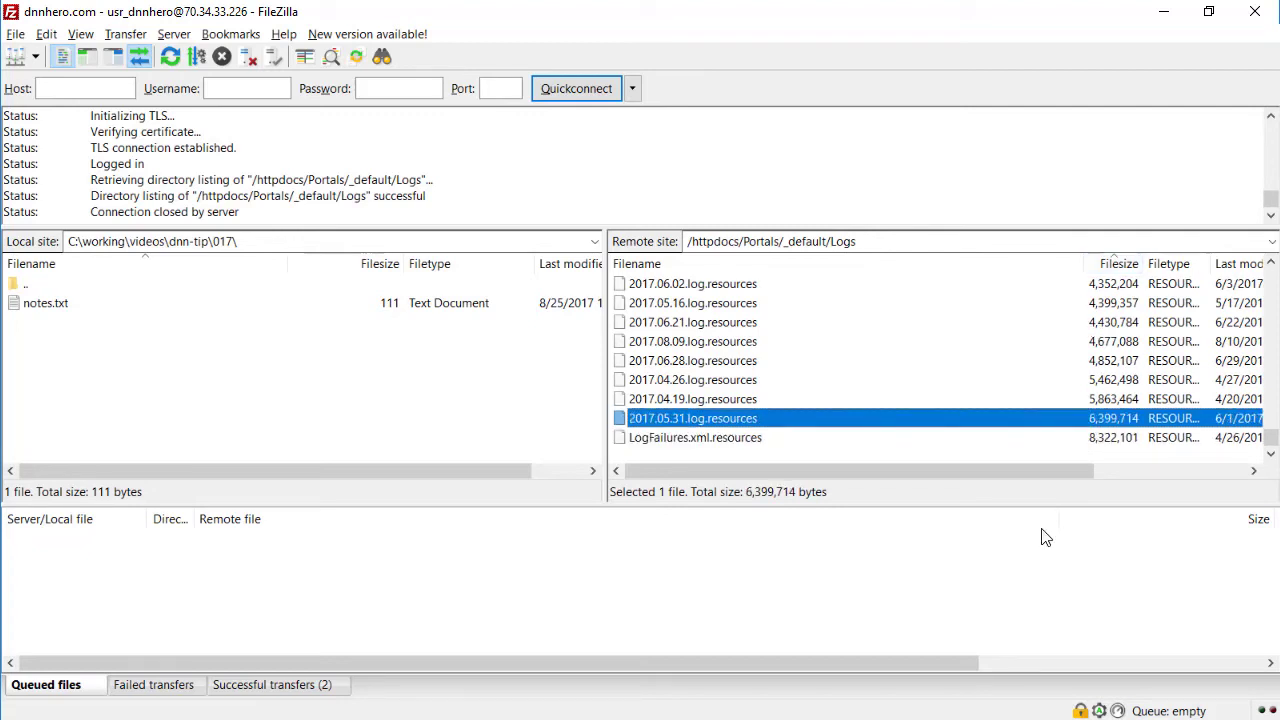
{"action": "key", "text": "Home"}
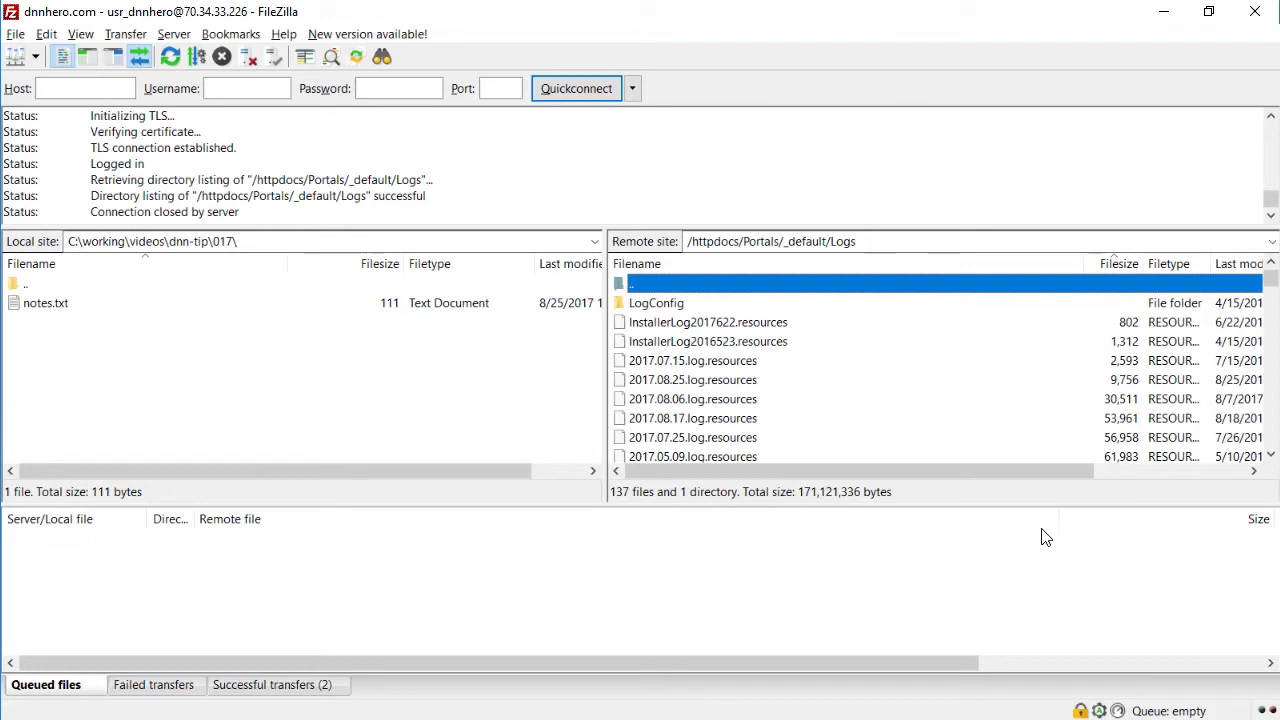
{"action": "left_click", "coordinate": [862, 241]}
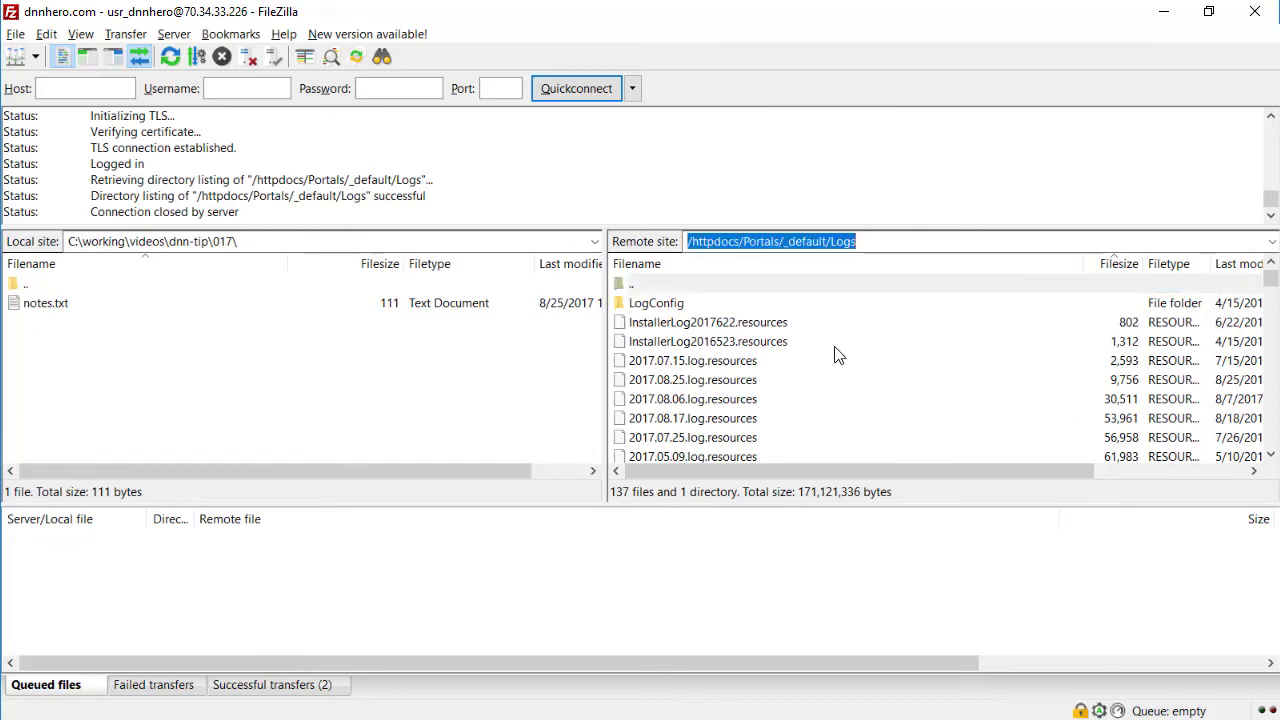
{"action": "left_click", "coordinate": [788, 362]}
{"action": "key", "text": "Tab"}
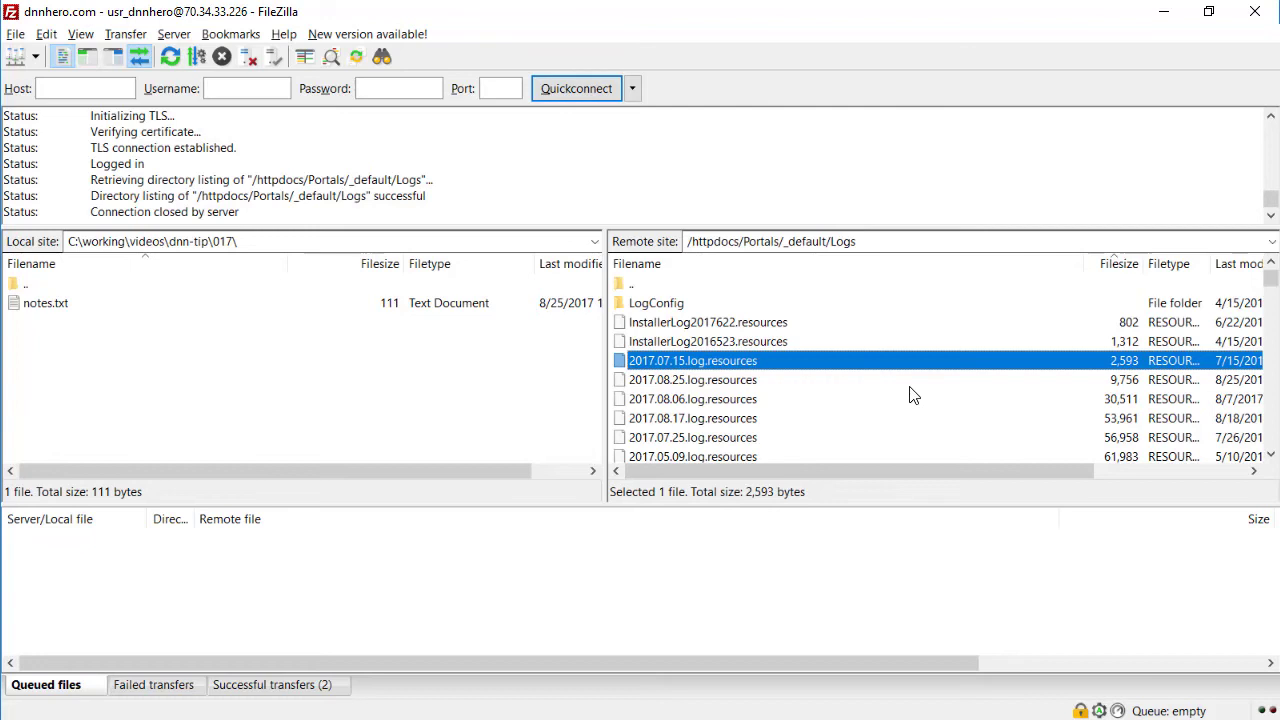
{"action": "left_click", "coordinate": [805, 345]}
{"action": "left_click", "coordinate": [786, 362]}
{"action": "key", "text": "End"}
{"action": "key", "text": "Up"}
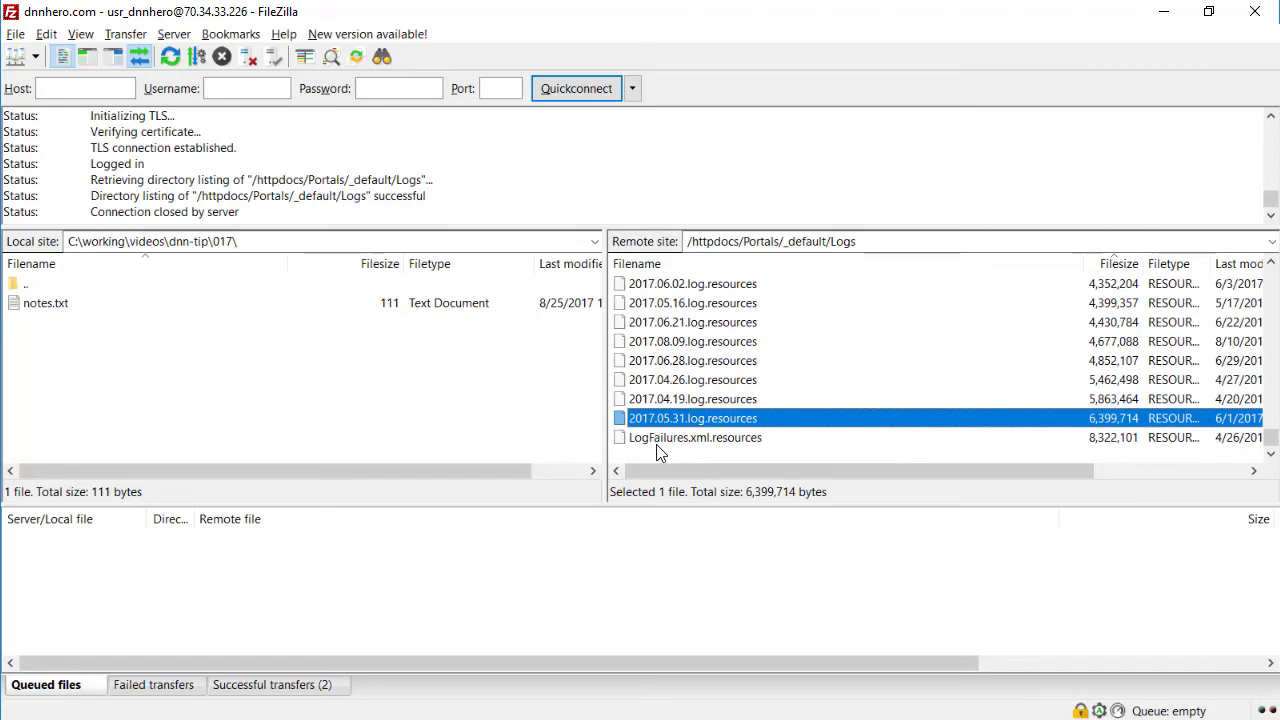
{"action": "key", "text": "Home"}
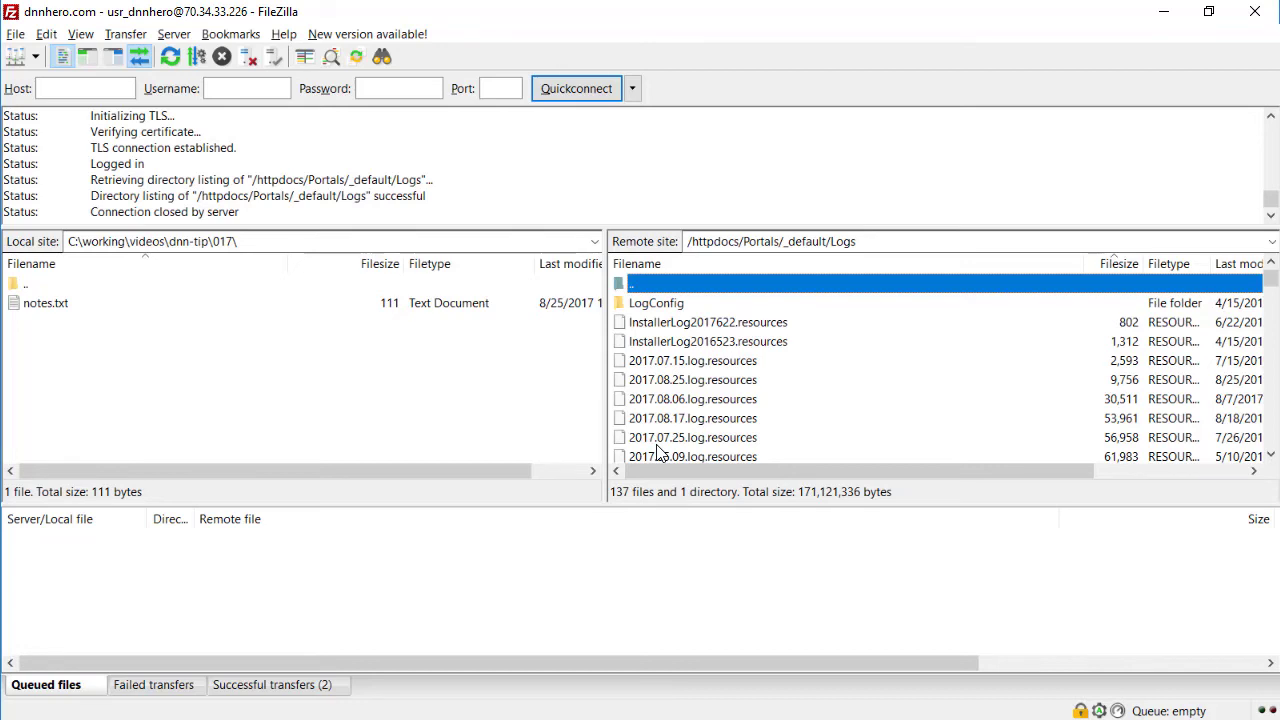
{"action": "left_click", "coordinate": [662, 362]}
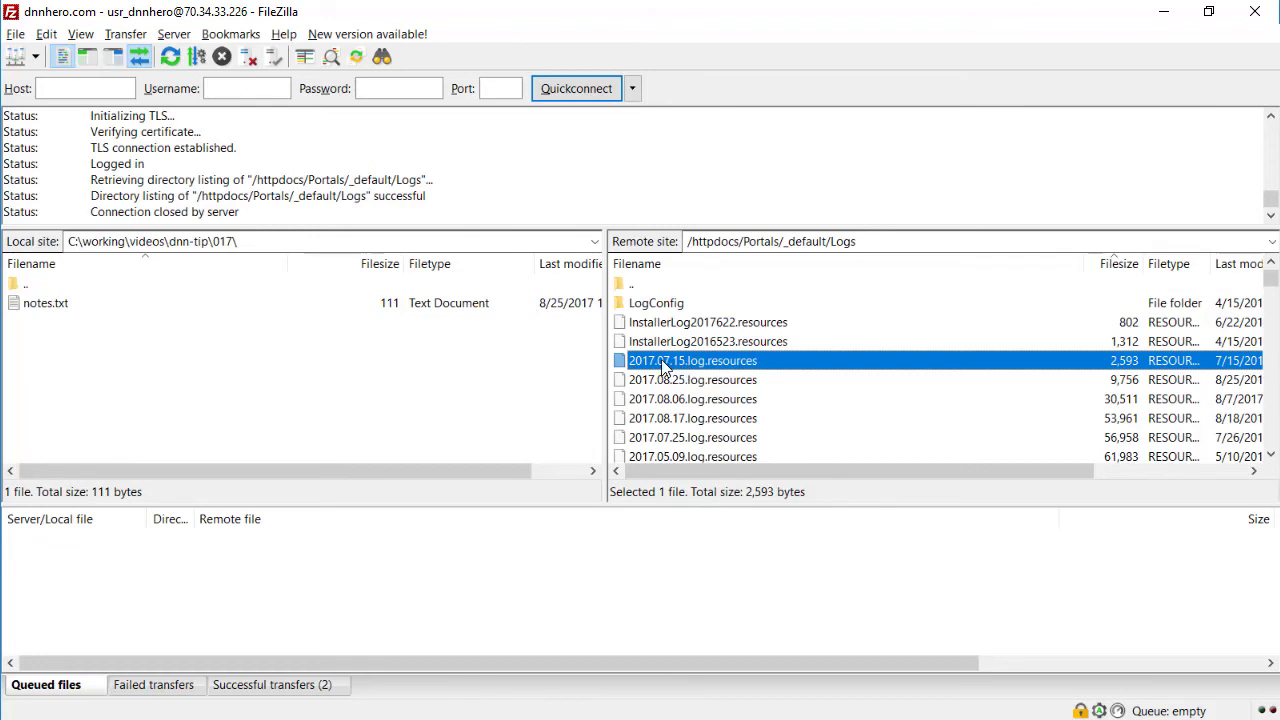
{"action": "left_click", "coordinate": [742, 380]}
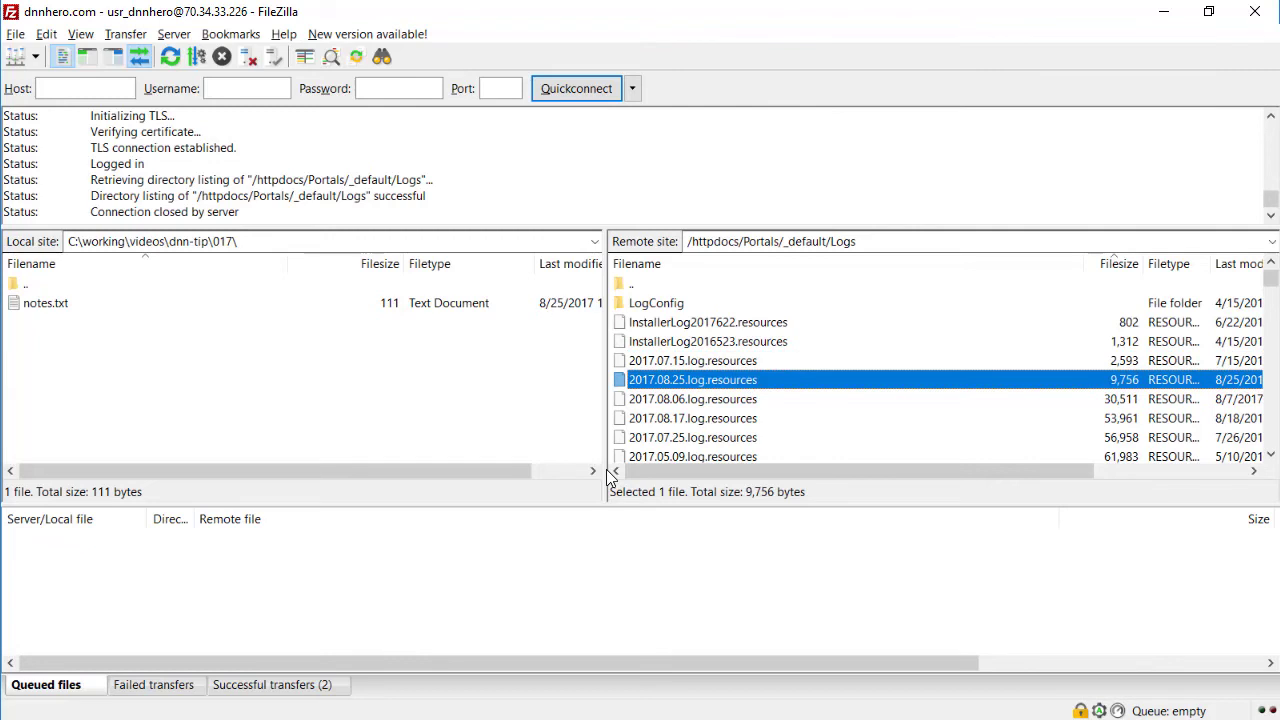
{"action": "left_click", "coordinate": [744, 362]}
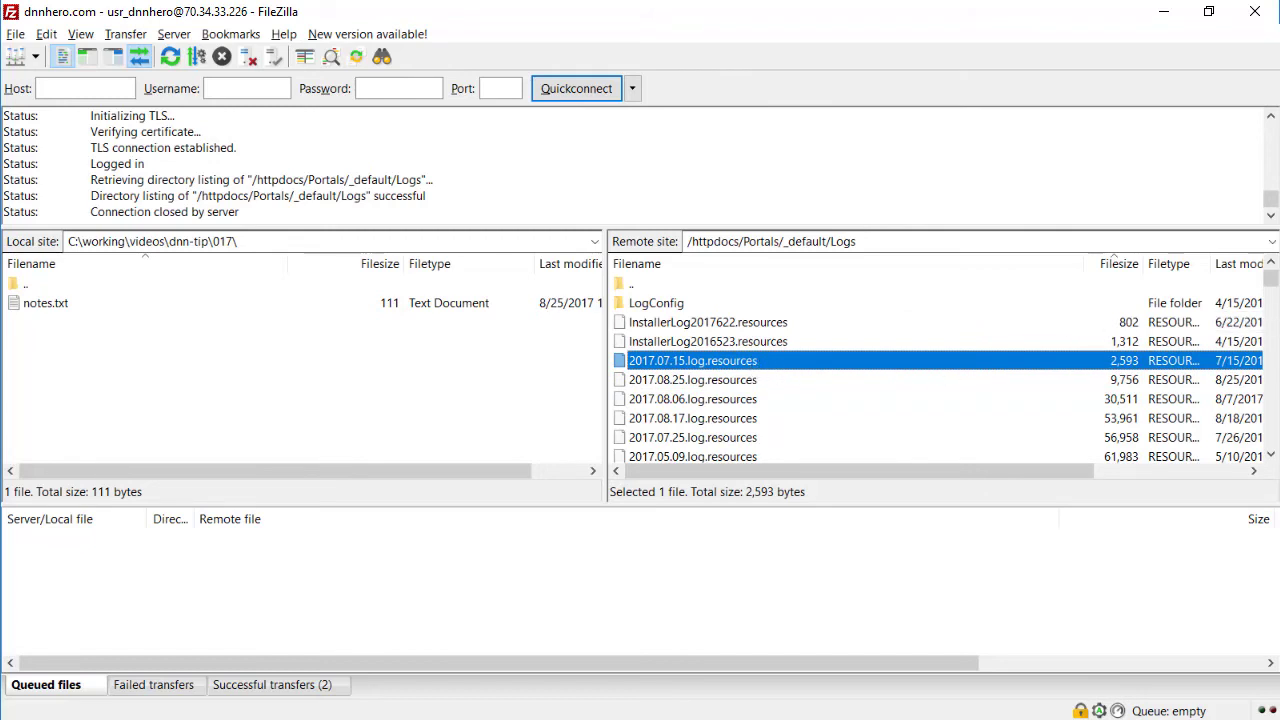
{"action": "left_click", "coordinate": [720, 380]}
{"action": "left_click", "coordinate": [738, 364]}
{"action": "left_click", "coordinate": [750, 385]}
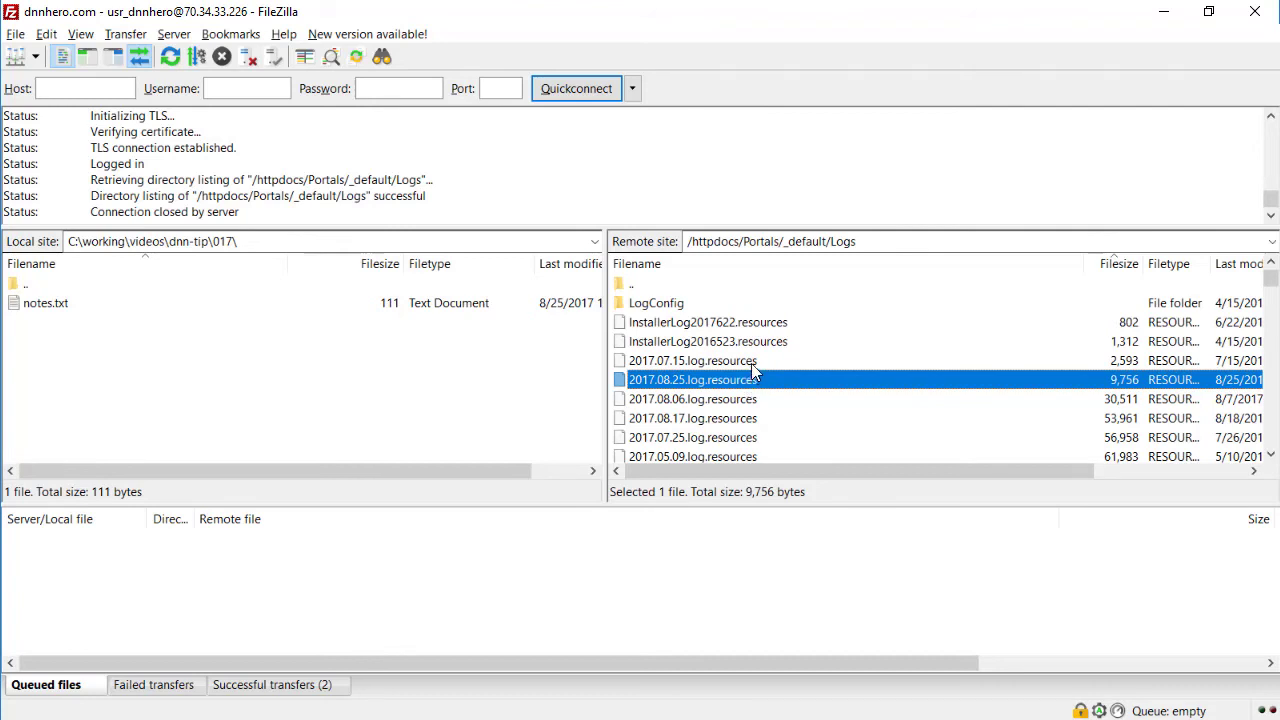
Minimize FileZilla and read the 40fingers Filecuumcleaner page in a separate Chrome window
{"action": "left_click", "coordinate": [1146, 20]}
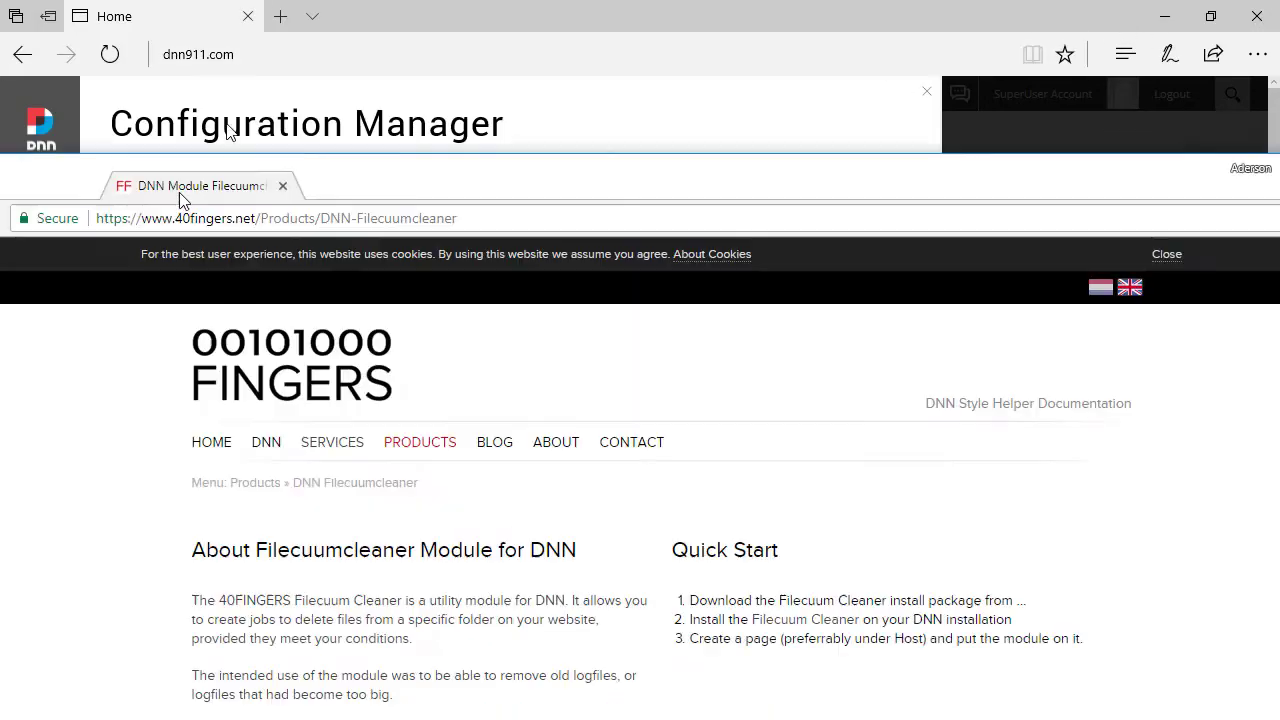
{"action": "left_click_drag", "start_coordinate": [180, 192], "coordinate": [411, 31]}
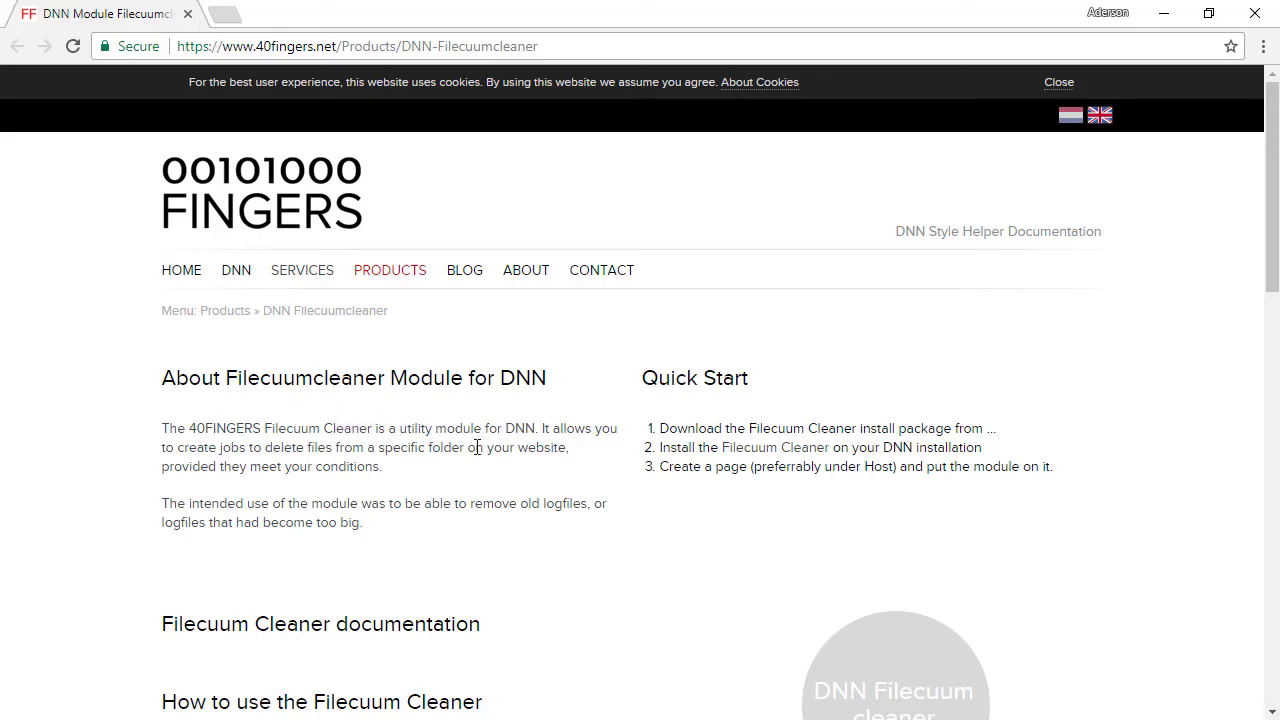
{"action": "scroll", "coordinate": [478, 500], "scroll_direction": "down", "scroll_amount": 2}
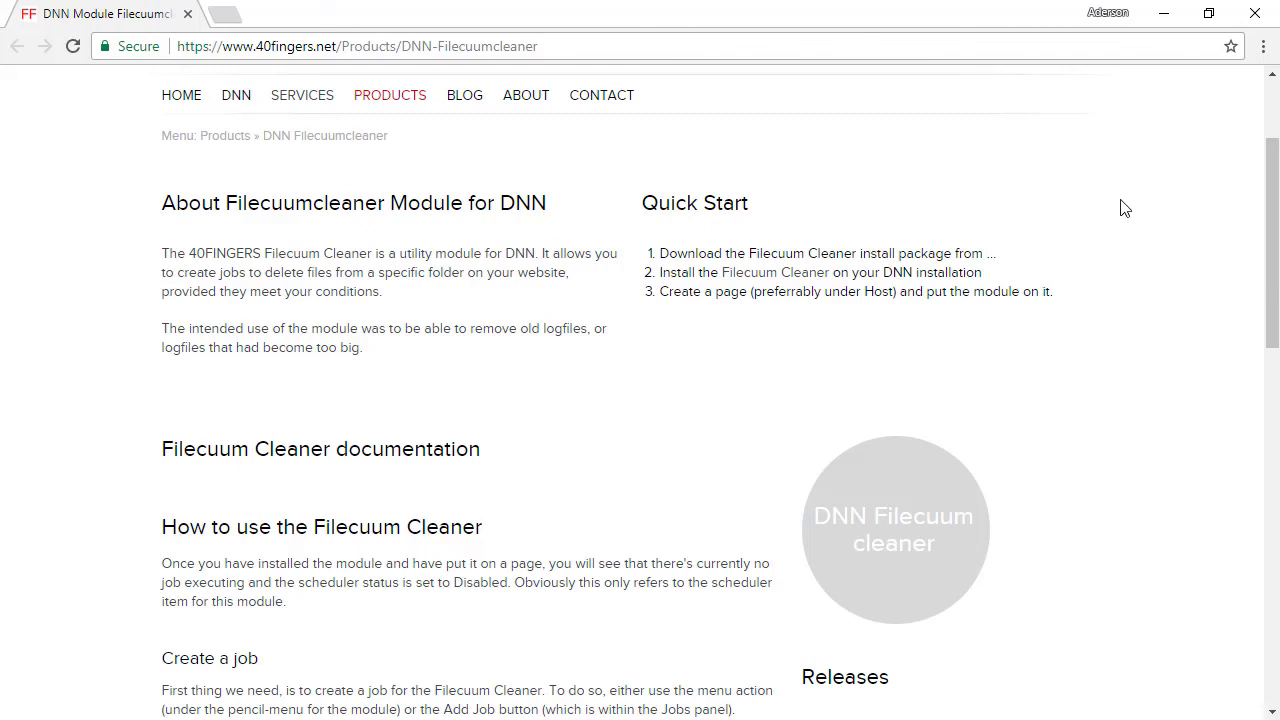
{"action": "left_click", "coordinate": [1167, 18]}
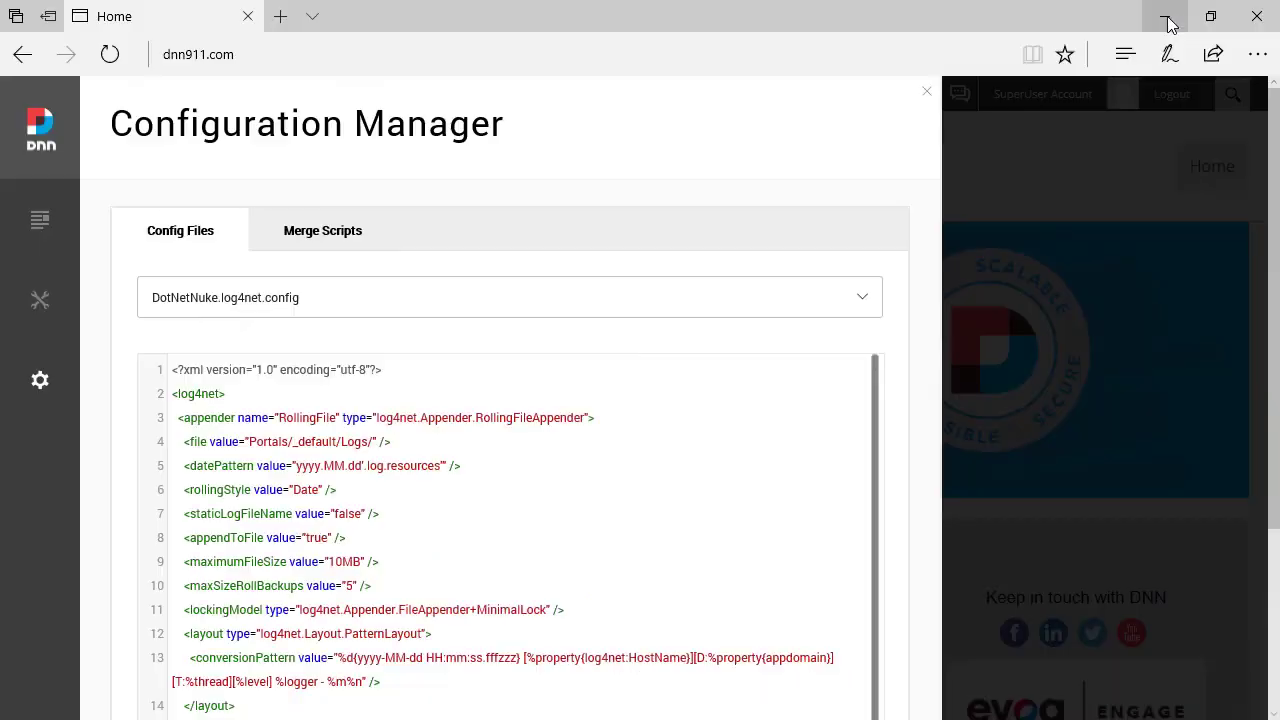
{"action": "left_click", "coordinate": [473, 519]}
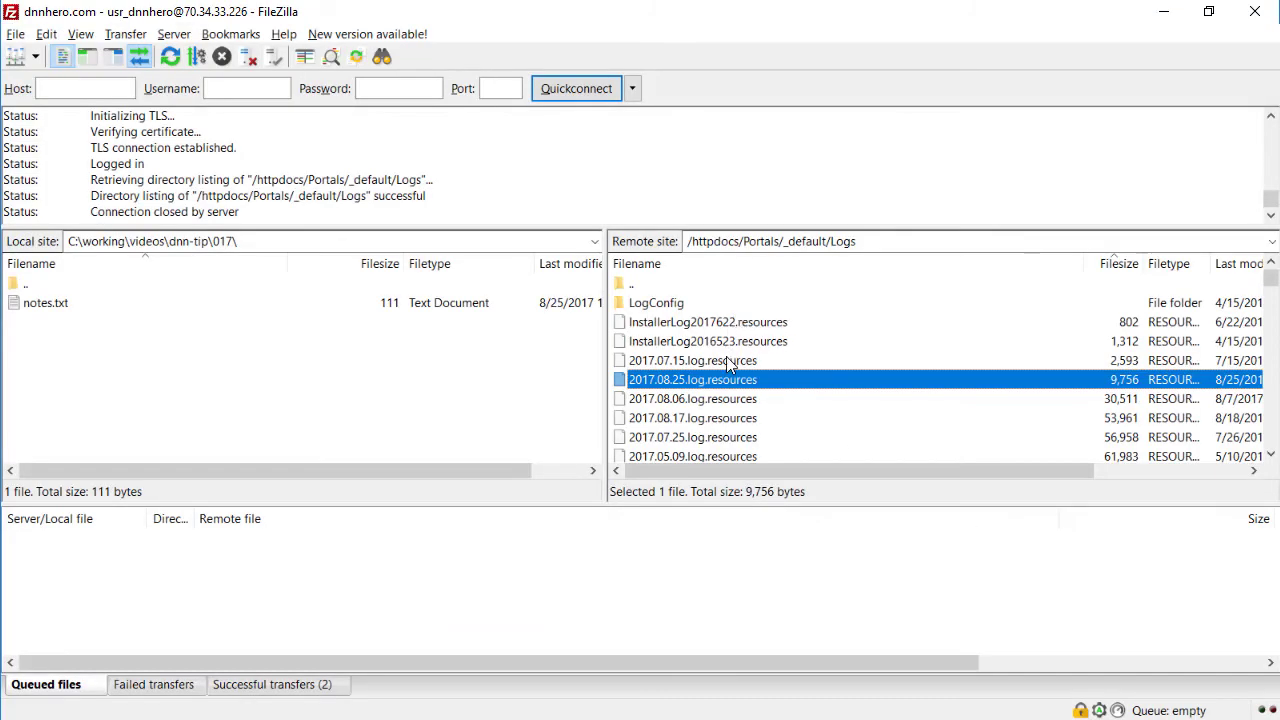
Return to FileZilla's size-sorted listing of the server's Logs folder
{"action": "left_click", "coordinate": [726, 360]}
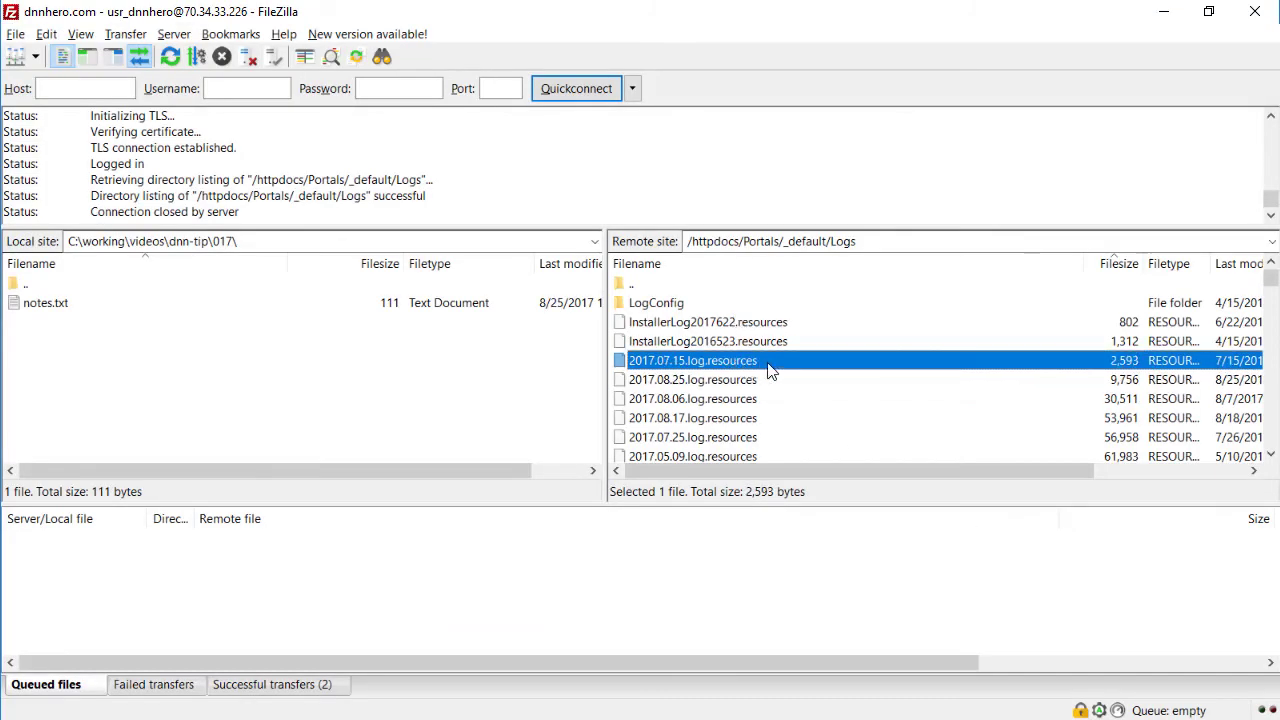